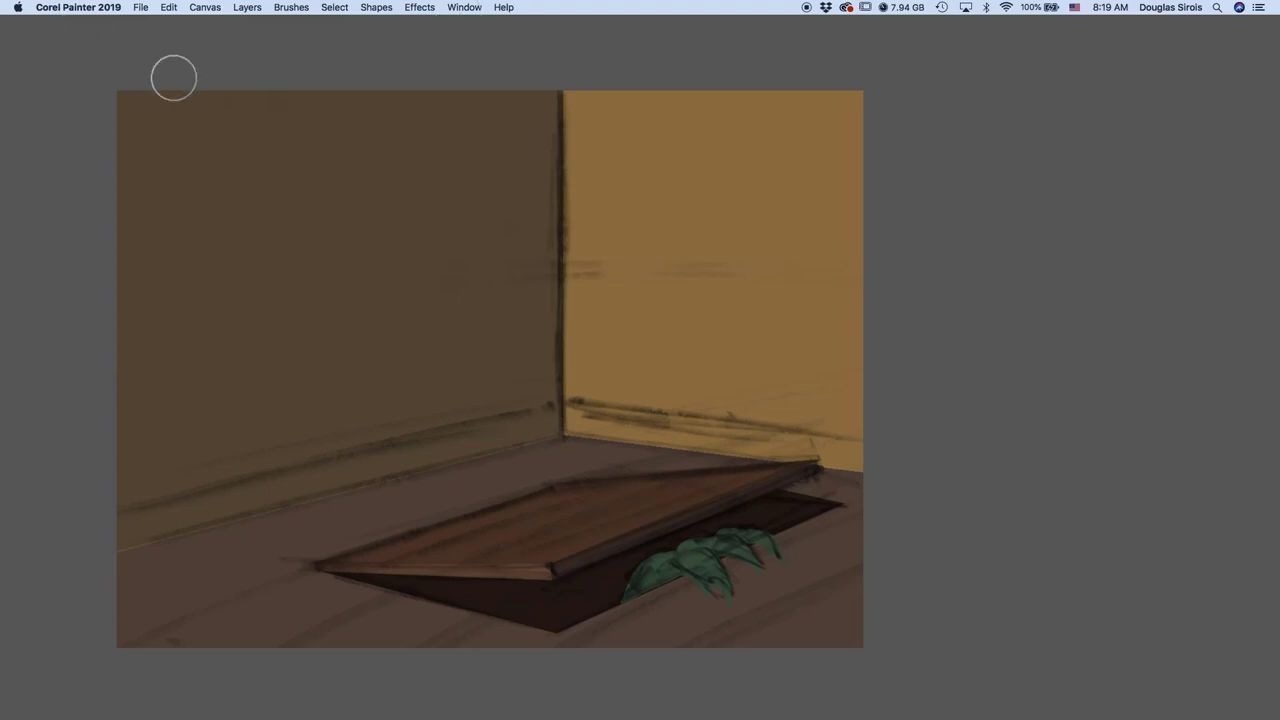
- Show the hidden palettes, turn off grain inversion for the current paper, and select the DAS Swooshed Gesso paper
{"action": "key", "text": "Tab"}
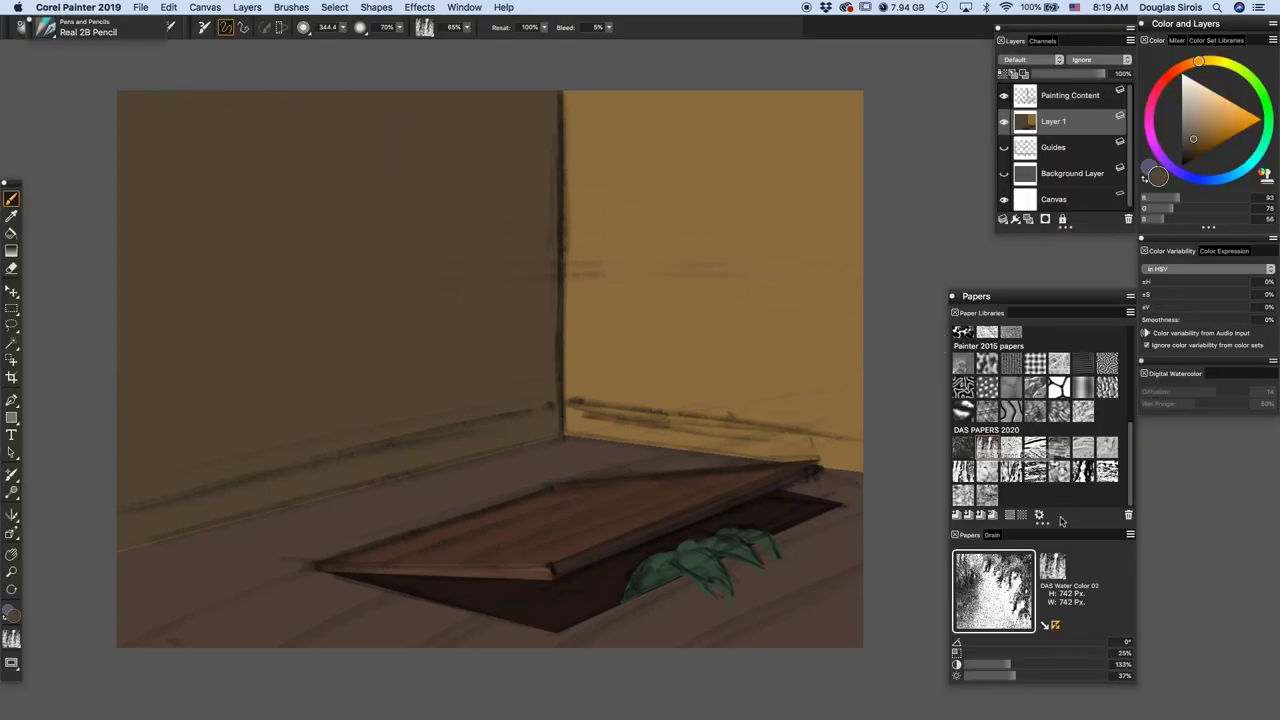
{"action": "mouse_move", "coordinate": [90, 712]}
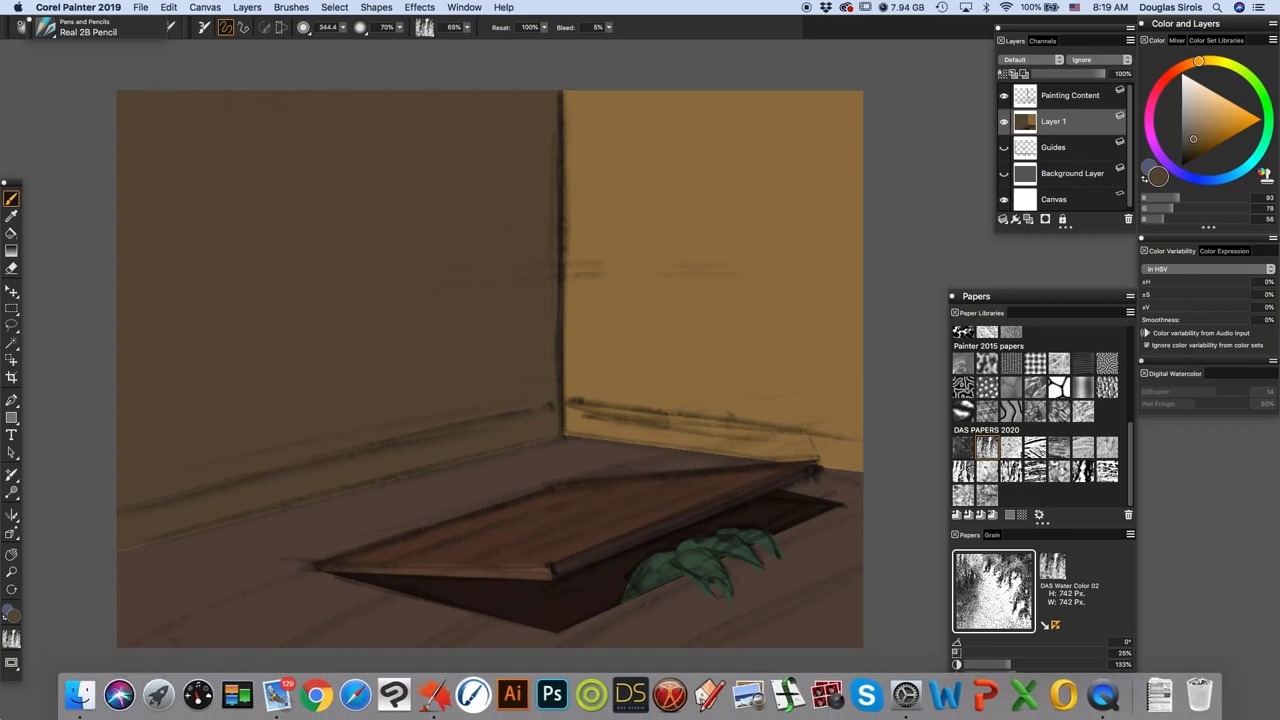
{"action": "left_click", "coordinate": [1055, 626]}
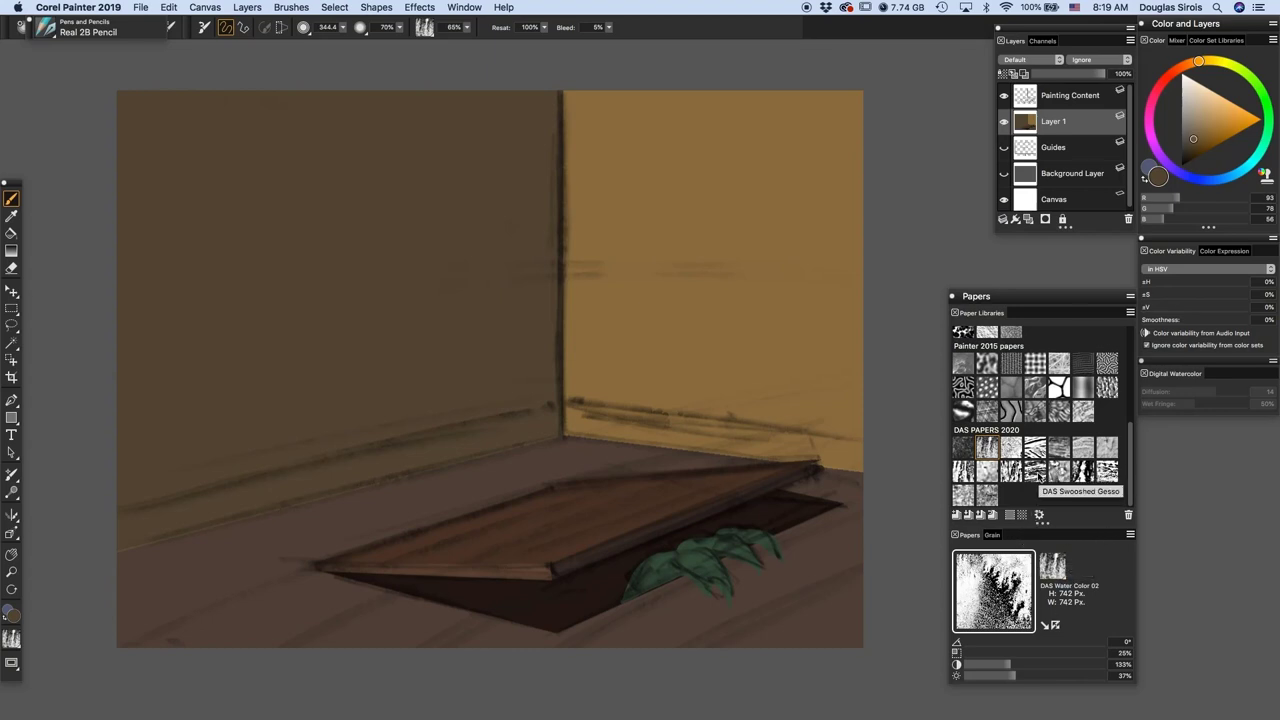
{"action": "left_click", "coordinate": [1040, 477]}
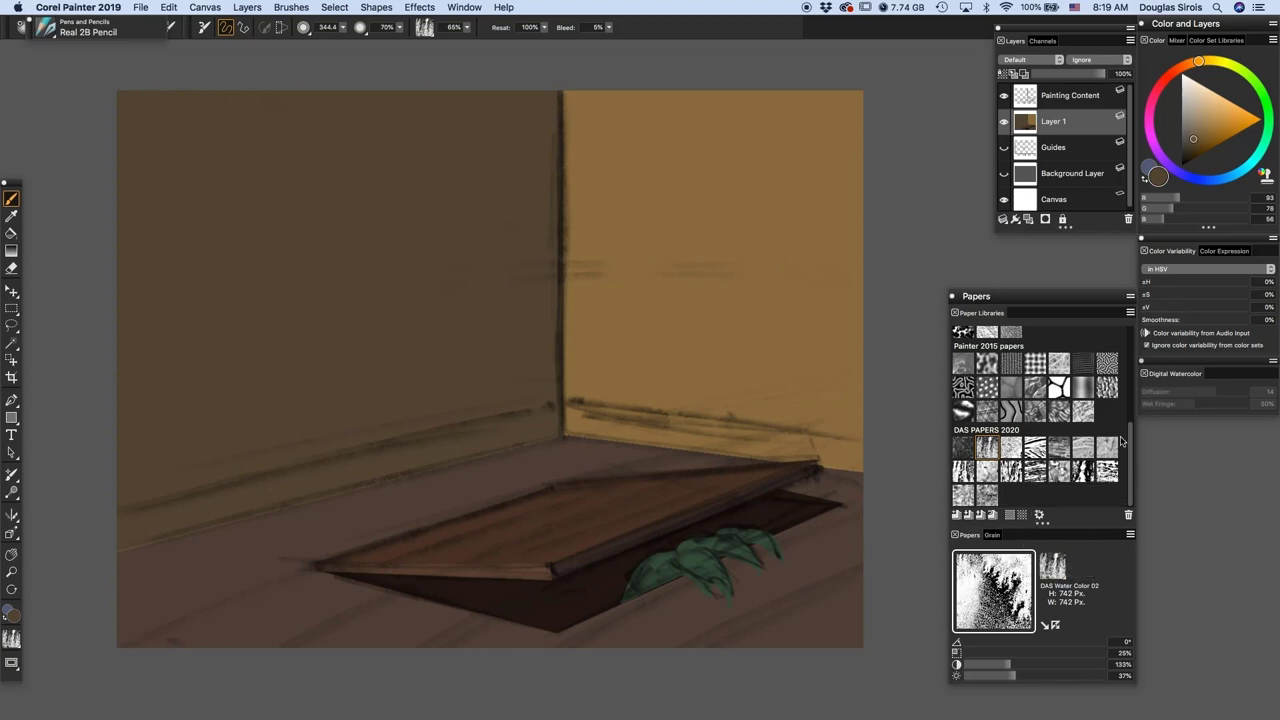
- Compare the painting with Layer 1 and the Painting Content layer each hidden and shown to examine what each contains
{"action": "left_click", "coordinate": [1004, 122]}
{"action": "left_click", "coordinate": [1004, 122]}
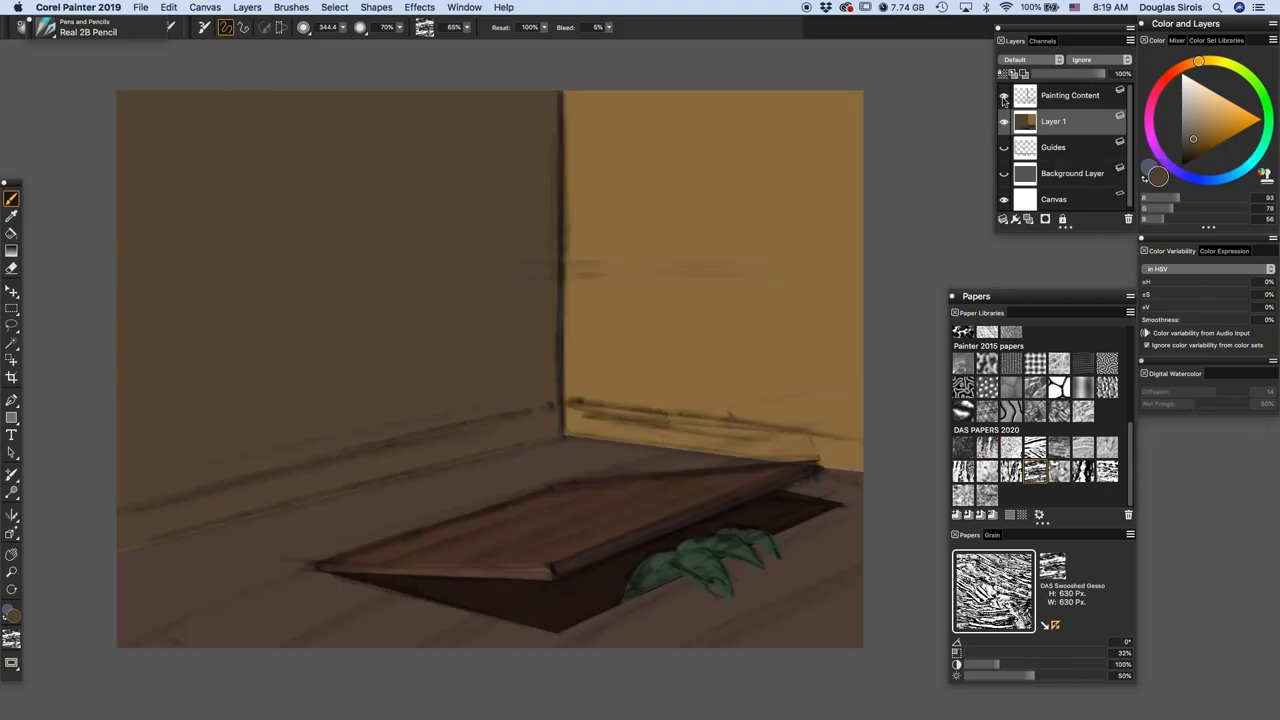
{"action": "left_click", "coordinate": [1004, 97]}
{"action": "left_click", "coordinate": [1004, 97]}
{"action": "left_click", "coordinate": [1004, 97]}
{"action": "left_click", "coordinate": [1004, 97]}
{"action": "left_click", "coordinate": [1004, 122]}
{"action": "left_click", "coordinate": [1004, 122]}
- Select the entire dark left wall with the Lasso, tracing its corner edge and floor line
{"action": "key", "text": "l"}
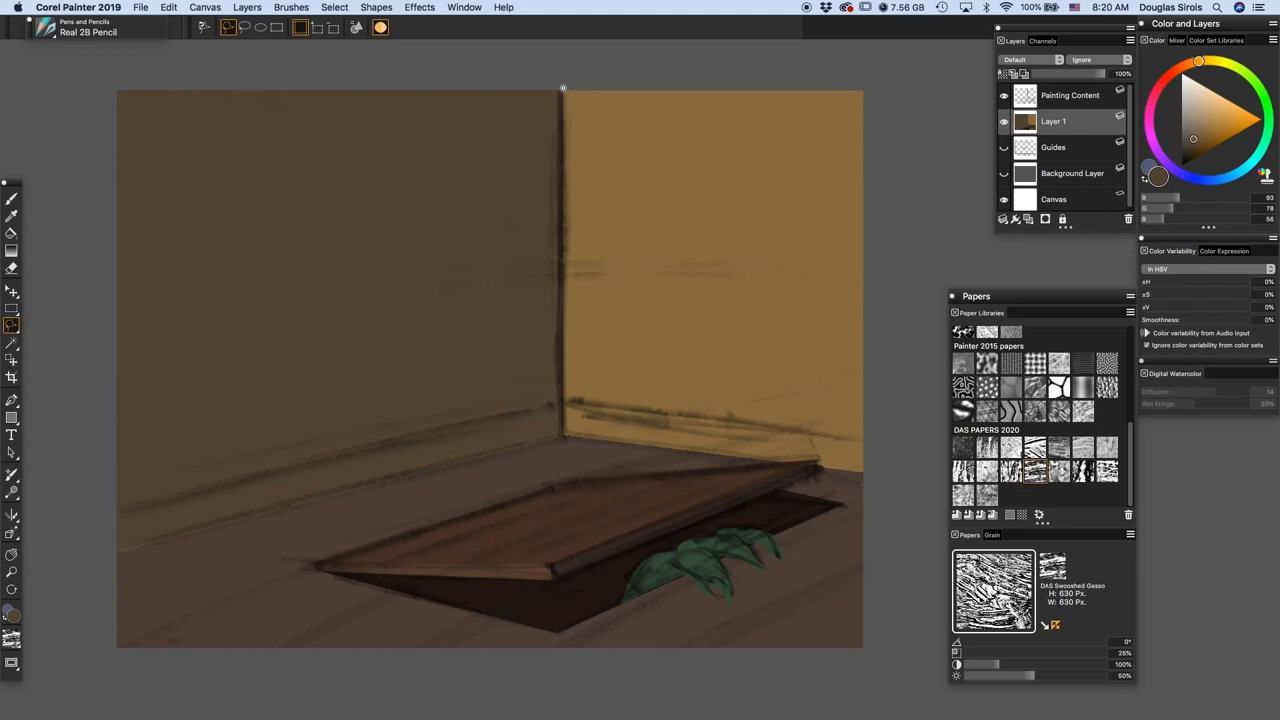
{"action": "left_click_drag", "start_coordinate": [560, 262], "coordinate": [564, 428]}
{"action": "mouse_move", "coordinate": [127, 552]}
{"action": "left_mouse_down"}
{"action": "mouse_move", "coordinate": [115, 551]}
{"action": "mouse_move", "coordinate": [103, 78]}
{"action": "left_mouse_up"}
{"action": "left_click_drag", "start_coordinate": [555, 80], "coordinate": [564, 90]}
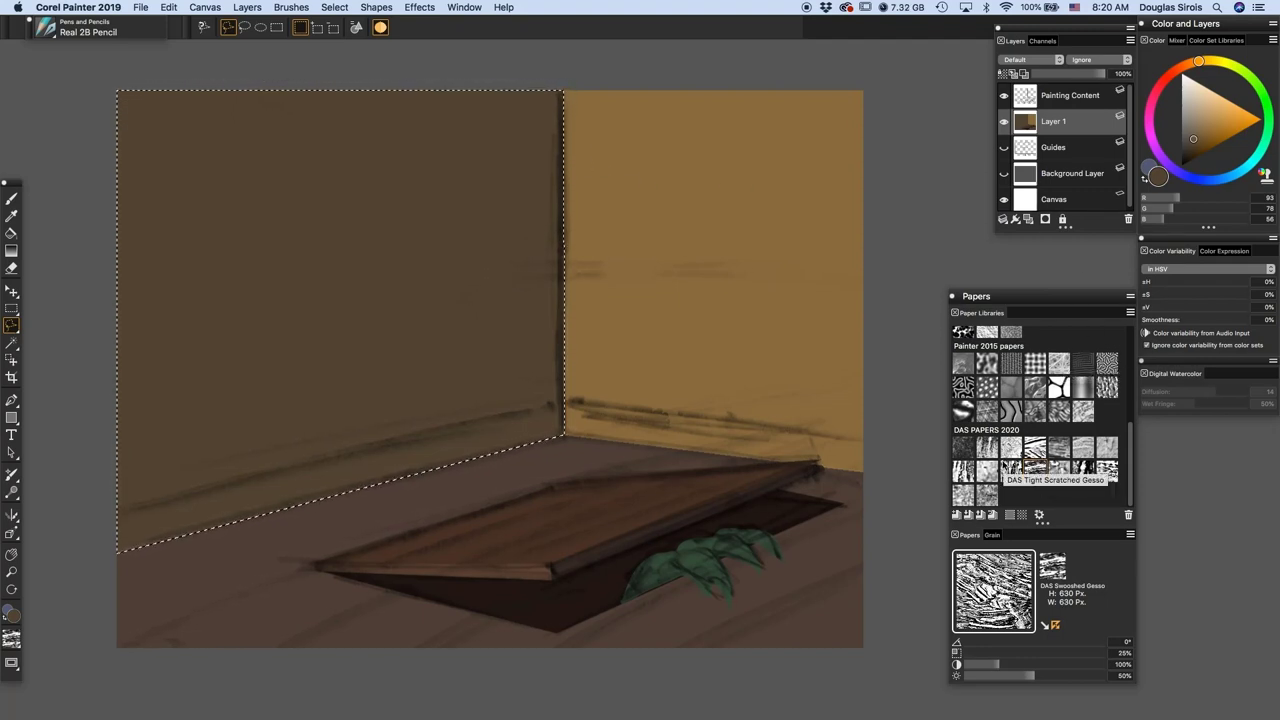
- Set up the Dull Conte brush from Chalk, Pastel and Crayons with the DAS Scumbled Gesso paper, its grain inversion turned off
{"action": "left_click", "coordinate": [1010, 470]}
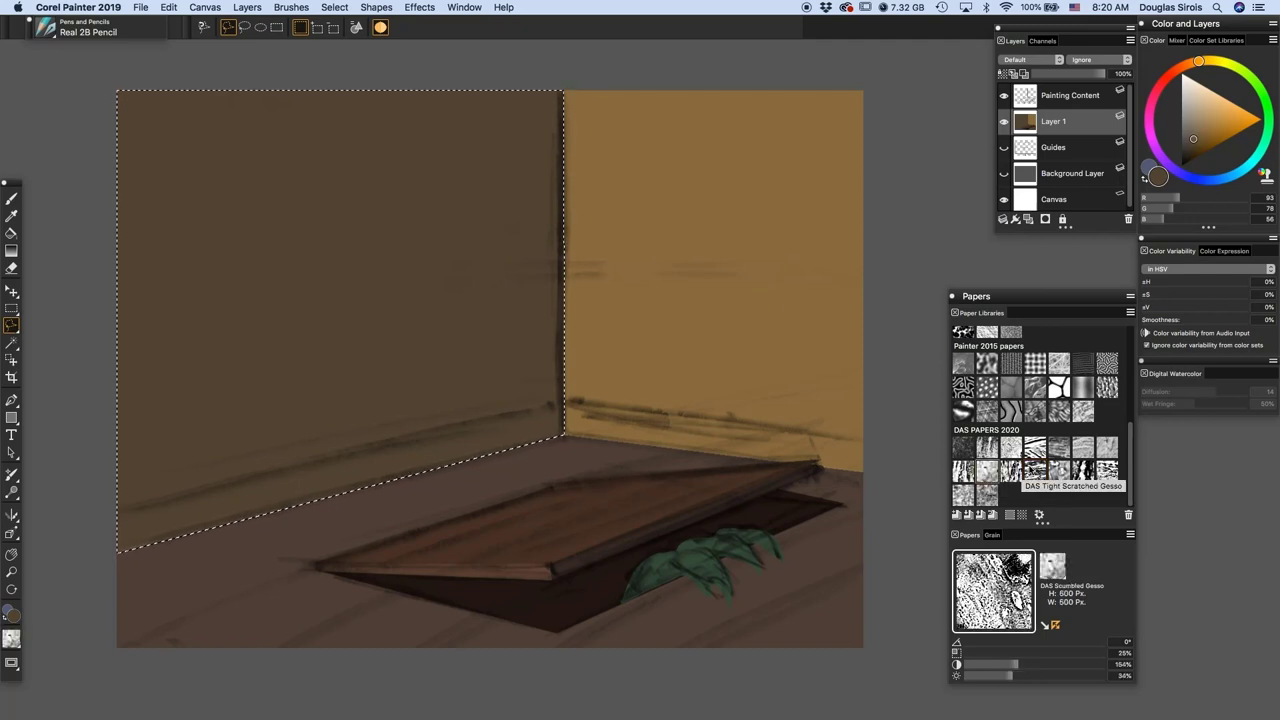
{"action": "left_click", "coordinate": [1055, 625]}
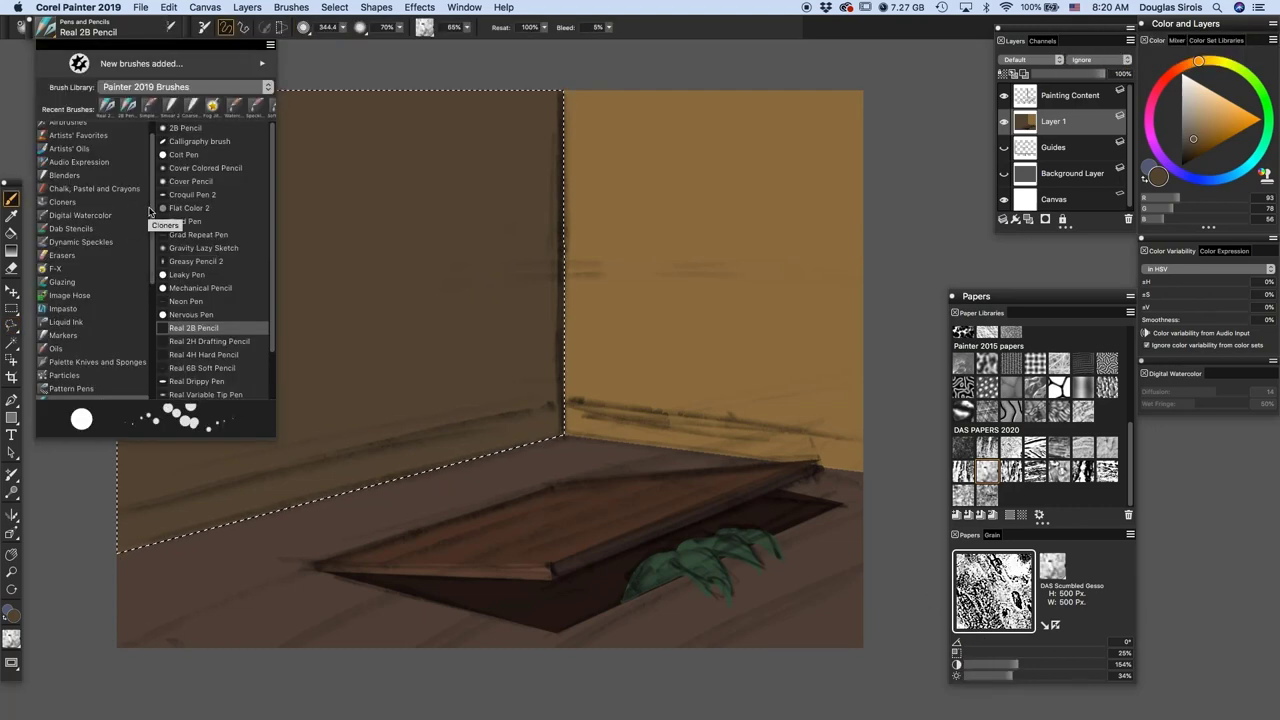
{"action": "scroll", "coordinate": [140, 204], "scroll_direction": "up", "scroll_amount": 1}
{"action": "left_click", "coordinate": [146, 201]}
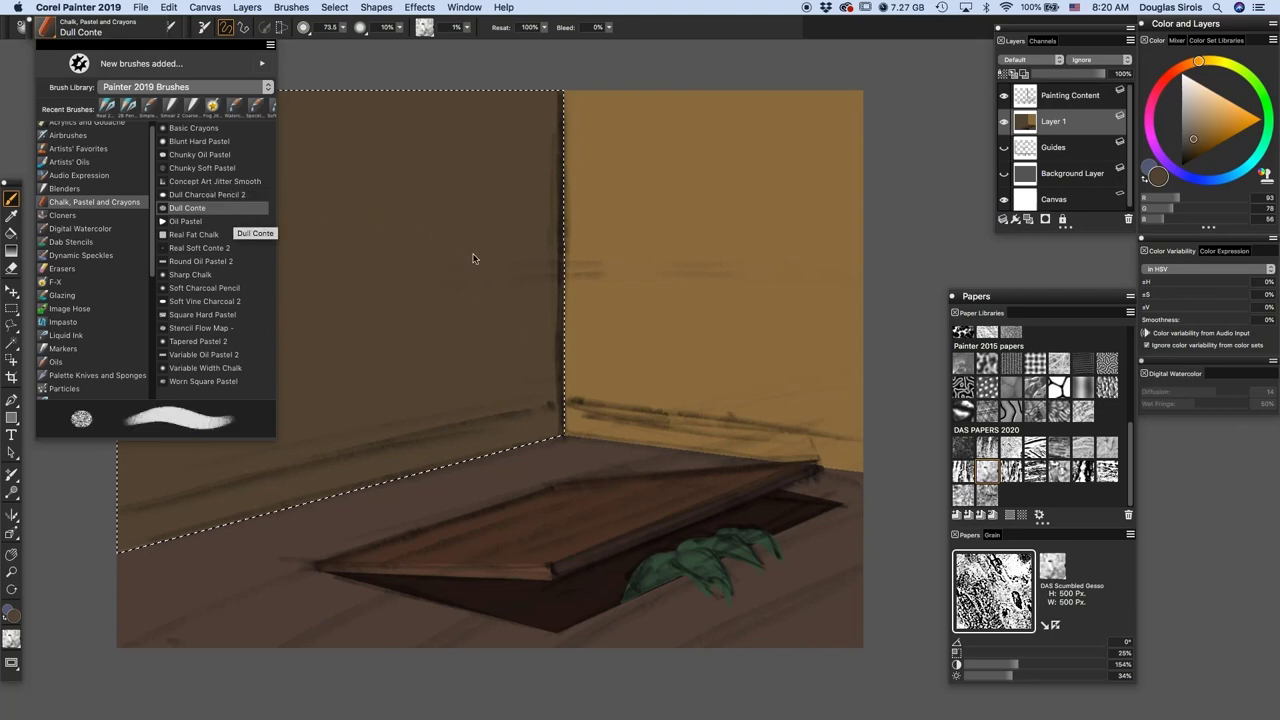
{"action": "left_click", "coordinate": [518, 369]}
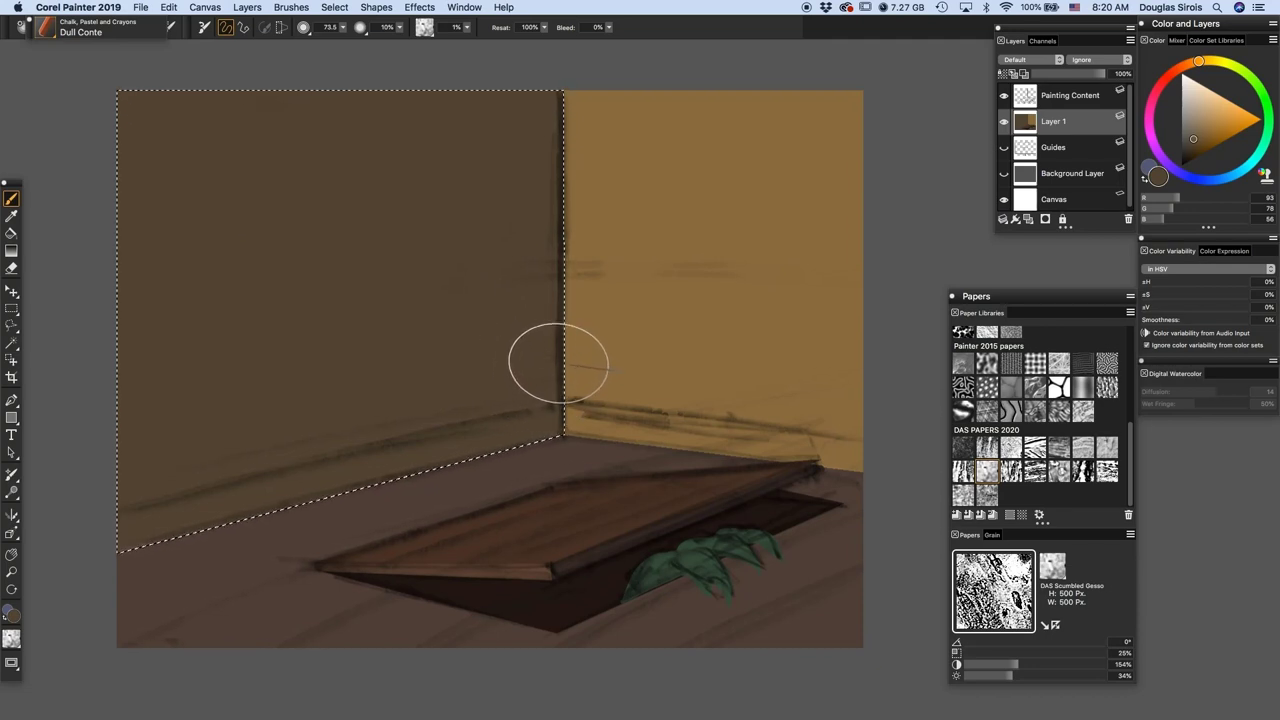
- Sample the dark brown at the wall corner and brush the paper texture over the whole selected left wall
{"action": "left_click", "coordinate": [557, 362], "text": "alt"}
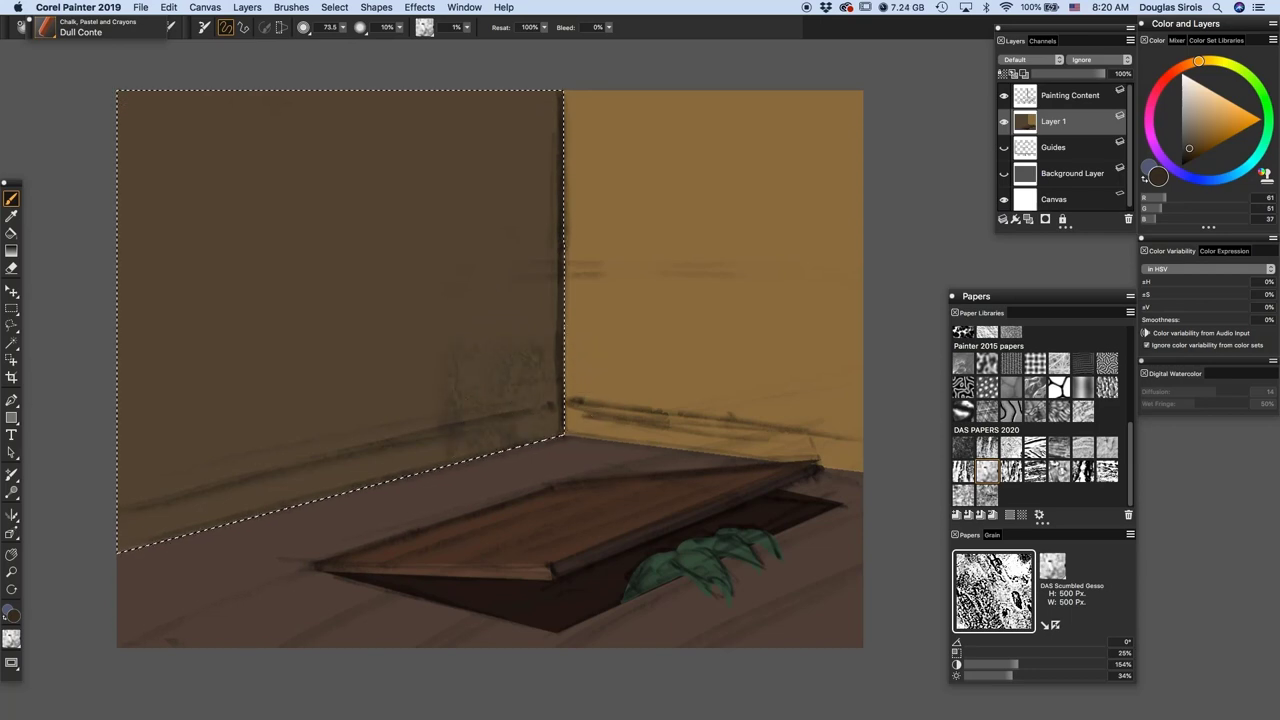
{"action": "mouse_move", "coordinate": [432, 410]}
{"action": "left_mouse_down"}
{"action": "mouse_move", "coordinate": [350, 405]}
{"action": "mouse_move", "coordinate": [311, 440]}
{"action": "mouse_move", "coordinate": [264, 455]}
{"action": "left_mouse_up"}
{"action": "mouse_move", "coordinate": [250, 505]}
{"action": "left_mouse_down"}
{"action": "mouse_move", "coordinate": [172, 470]}
{"action": "mouse_move", "coordinate": [125, 350]}
{"action": "mouse_move", "coordinate": [125, 150]}
{"action": "left_mouse_up"}
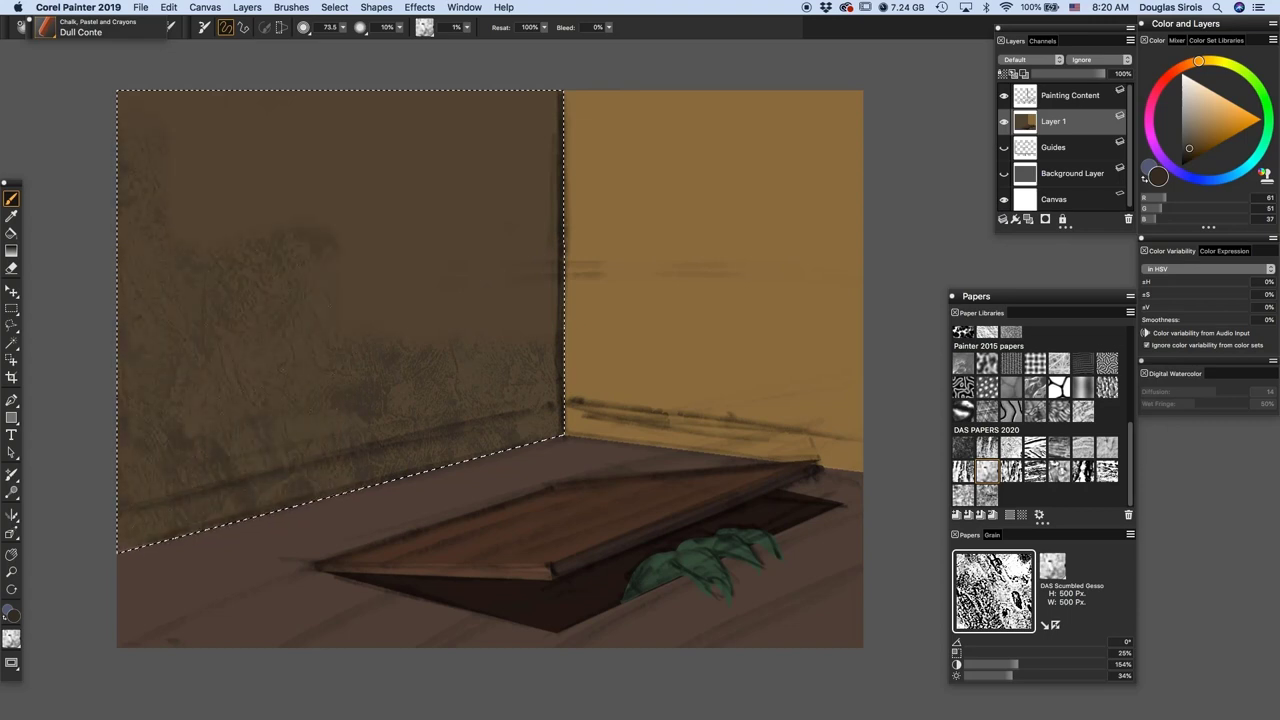
{"action": "mouse_move", "coordinate": [350, 255]}
{"action": "left_mouse_down"}
{"action": "mouse_move", "coordinate": [375, 312]}
{"action": "mouse_move", "coordinate": [435, 300]}
{"action": "left_mouse_up"}
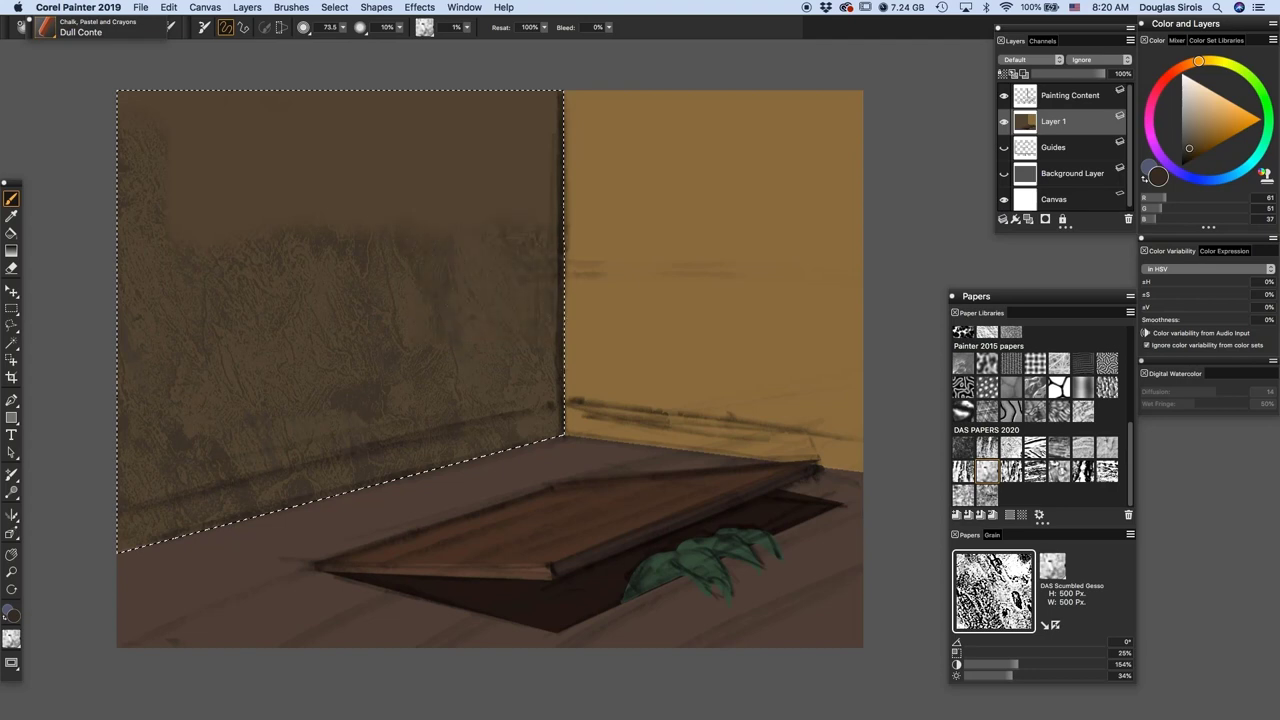
{"action": "mouse_move", "coordinate": [550, 130]}
{"action": "left_mouse_down"}
{"action": "mouse_move", "coordinate": [540, 180]}
{"action": "mouse_move", "coordinate": [485, 110]}
{"action": "mouse_move", "coordinate": [433, 195]}
{"action": "mouse_move", "coordinate": [396, 190]}
{"action": "left_mouse_up"}
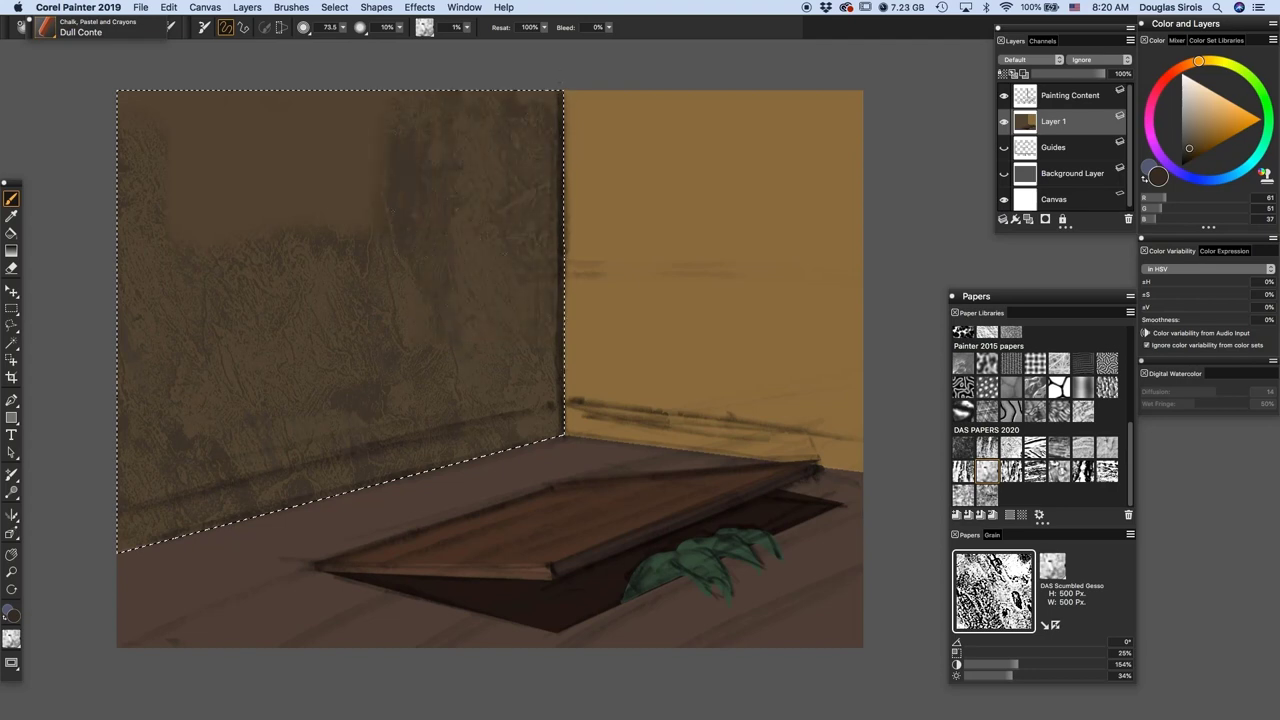
{"action": "left_click_drag", "start_coordinate": [376, 108], "coordinate": [356, 200]}
{"action": "mouse_move", "coordinate": [305, 145]}
{"action": "left_mouse_down"}
{"action": "mouse_move", "coordinate": [282, 195]}
{"action": "mouse_move", "coordinate": [212, 115]}
{"action": "left_mouse_up"}
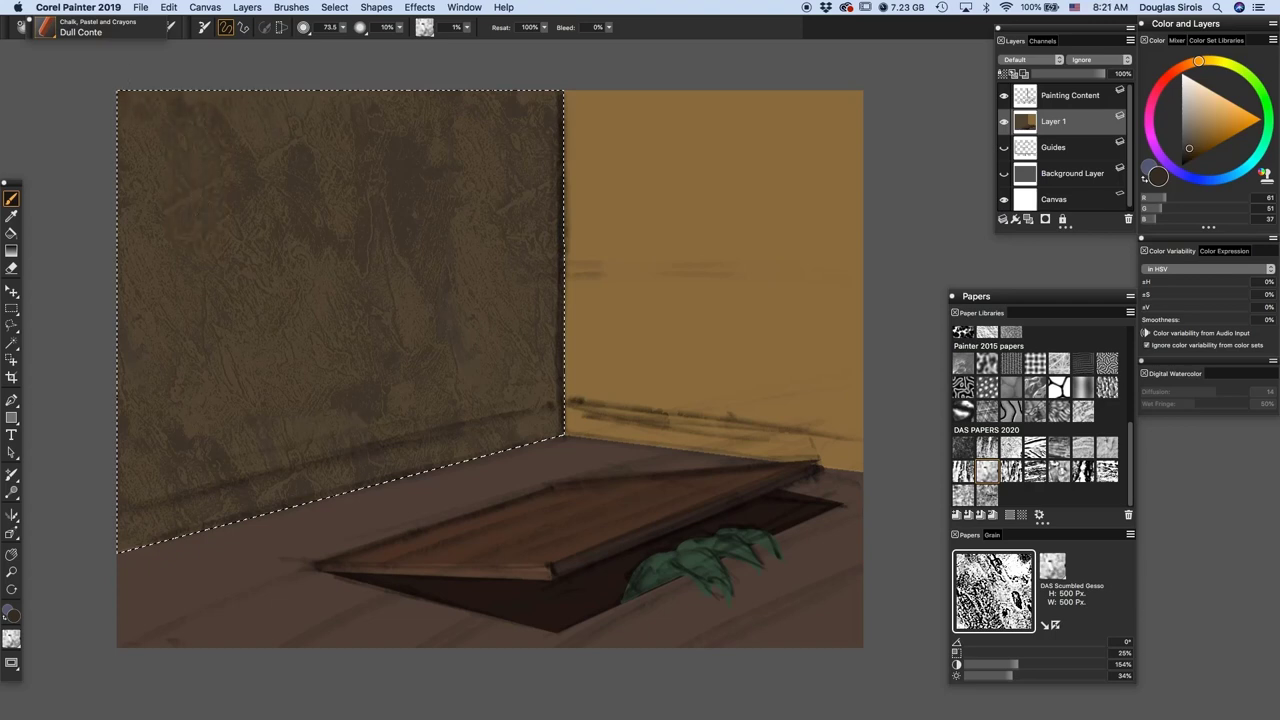
- Paint lighter brown (RGB 123, 94, 53) texture across the left wall with the paper scaled to 35% and rotated 10°
{"action": "left_click", "coordinate": [1204, 134]}
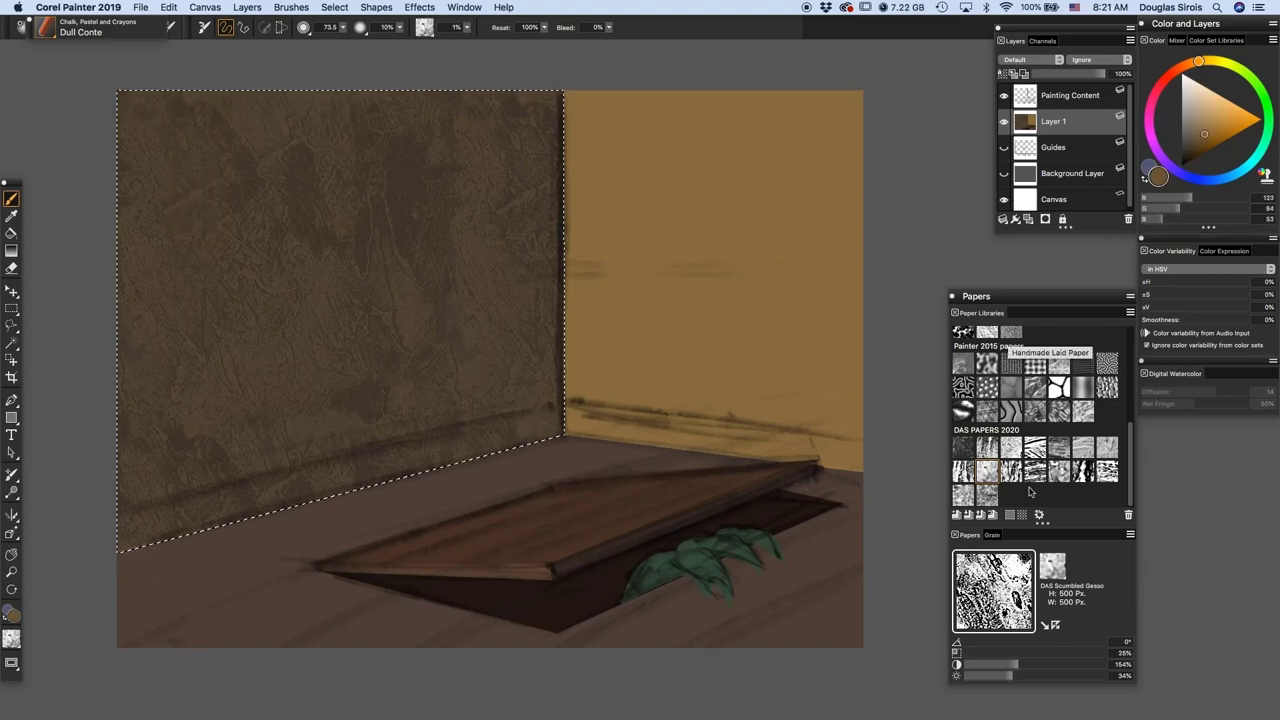
{"action": "left_click", "coordinate": [967, 653]}
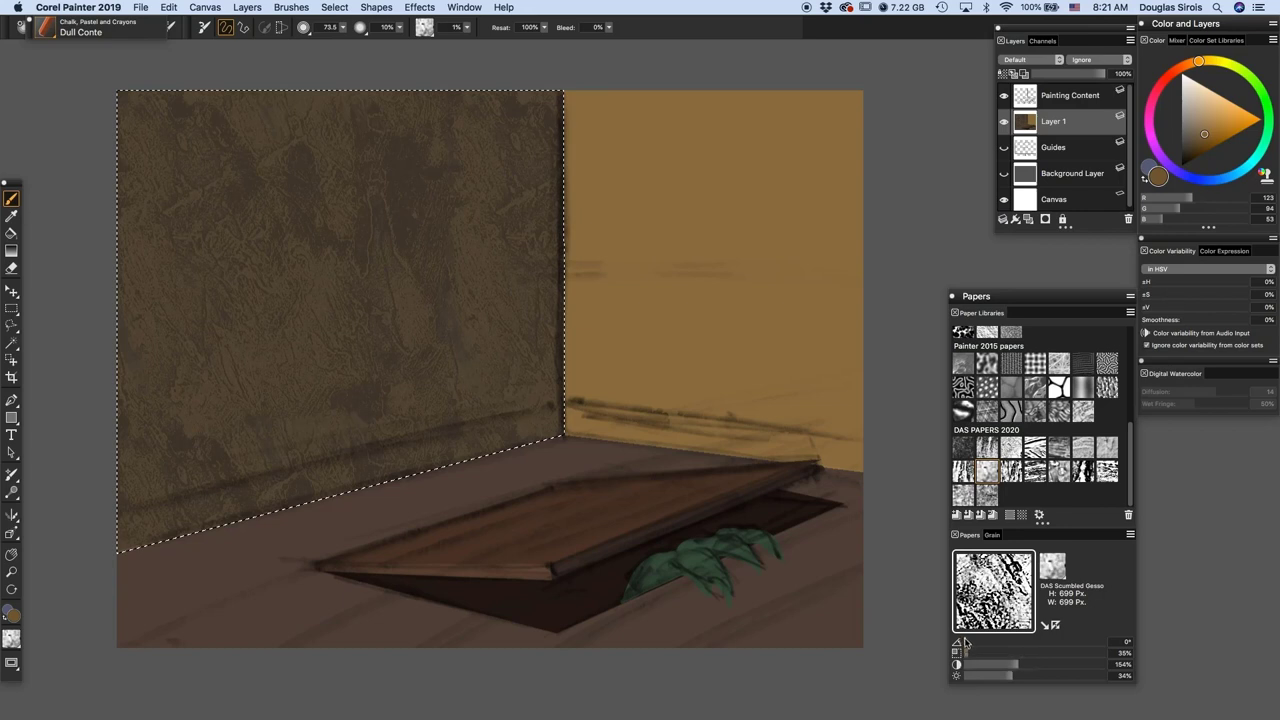
{"action": "left_click_drag", "start_coordinate": [962, 643], "coordinate": [965, 643]}
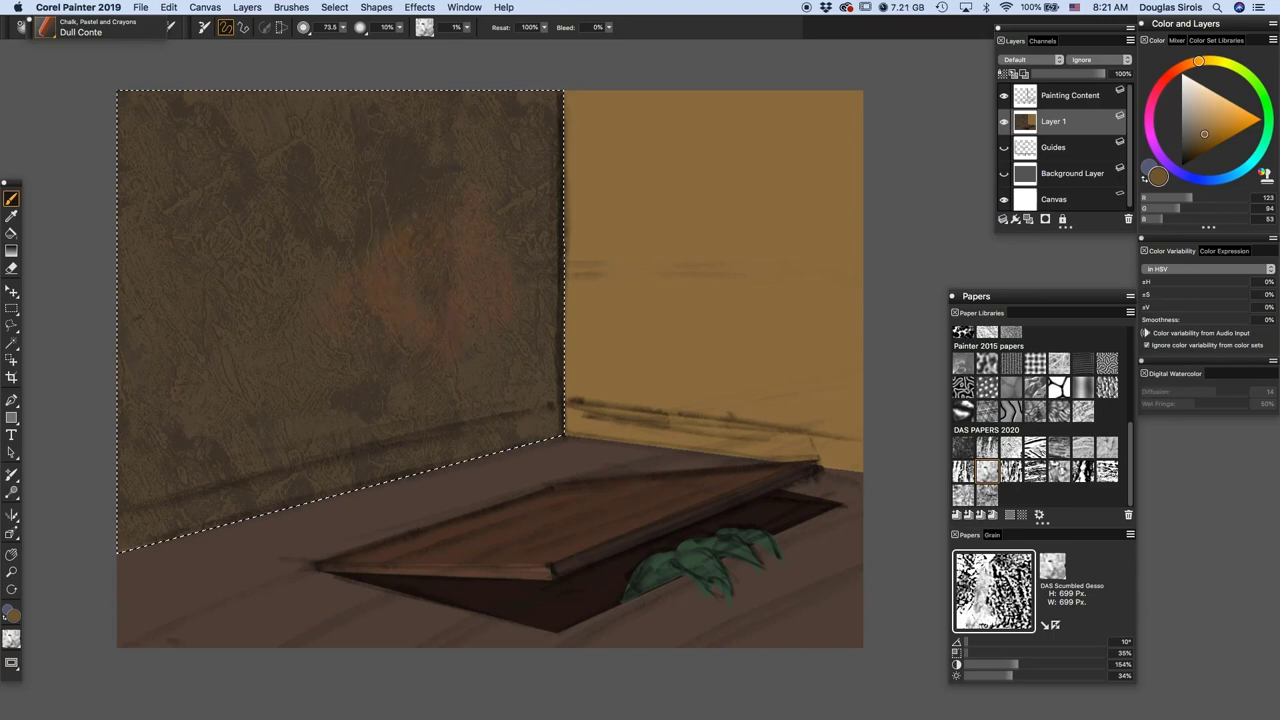
{"action": "left_click_drag", "start_coordinate": [296, 244], "coordinate": [310, 180]}
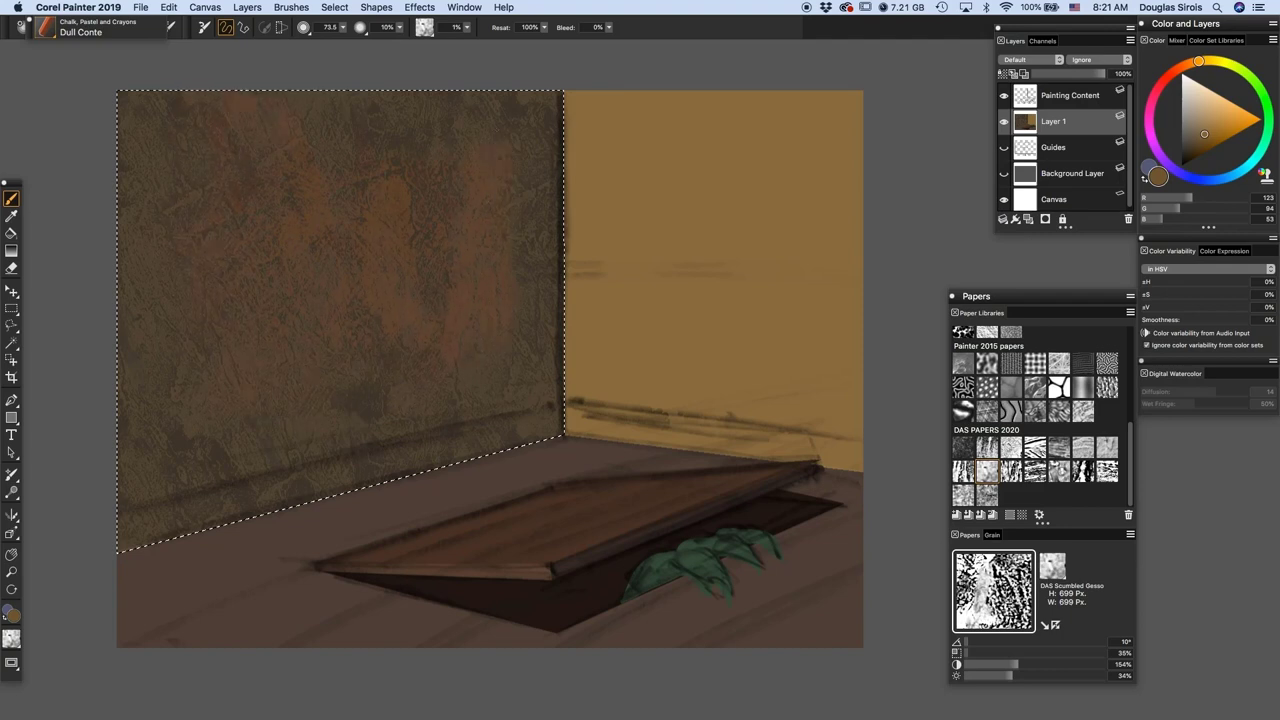
{"action": "left_click_drag", "start_coordinate": [519, 300], "coordinate": [532, 208]}
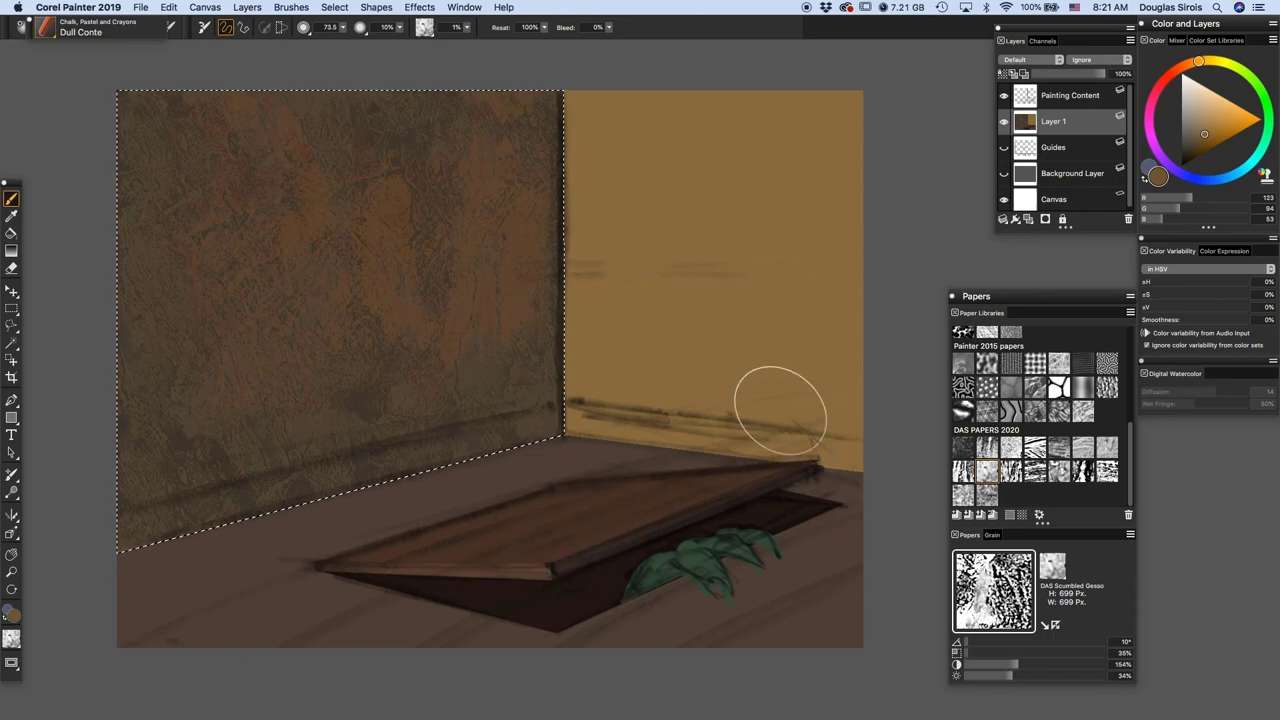
- Switch to a brighter ochre brown (RGB 156, 112, 52) and brush it over most of the left wall's texture
{"action": "key", "text": "z"}
{"action": "left_click_drag", "start_coordinate": [1205, 135], "coordinate": [1215, 128]}
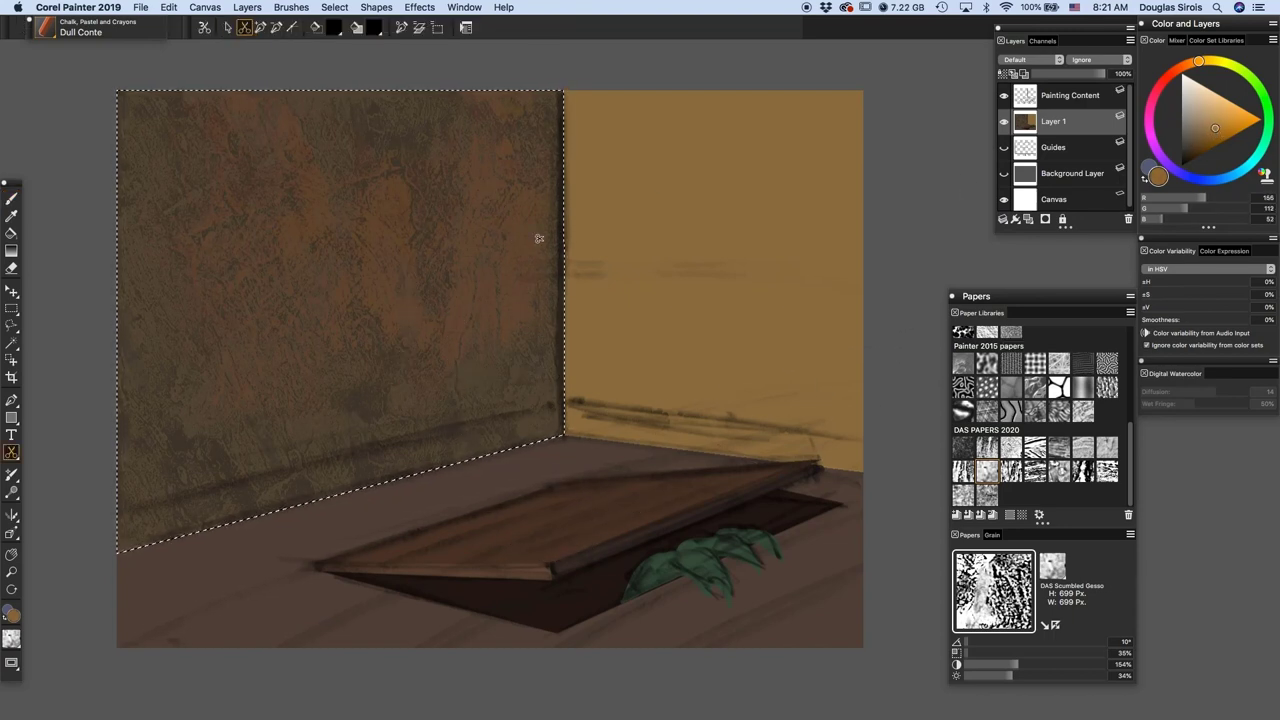
{"action": "key", "text": "b"}
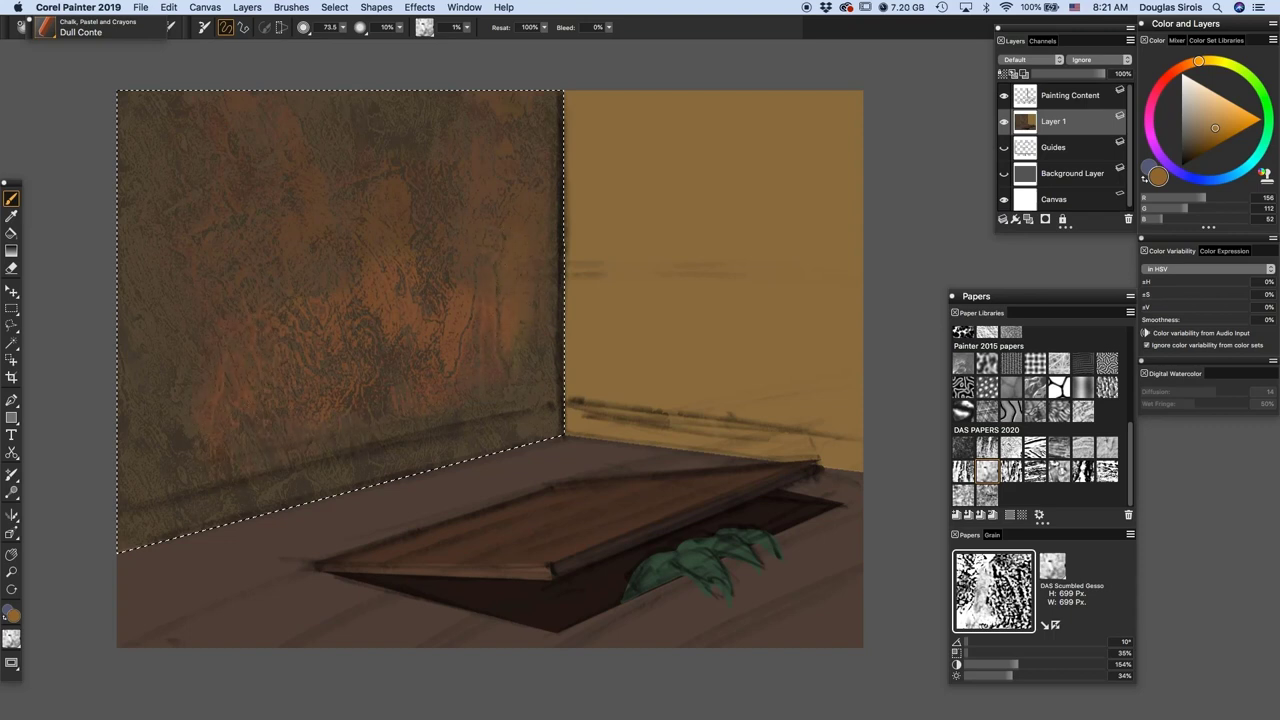
{"action": "mouse_move", "coordinate": [405, 215]}
{"action": "left_mouse_down"}
{"action": "mouse_move", "coordinate": [392, 196]}
{"action": "mouse_move", "coordinate": [357, 222]}
{"action": "mouse_move", "coordinate": [317, 222]}
{"action": "mouse_move", "coordinate": [290, 120]}
{"action": "left_mouse_up"}
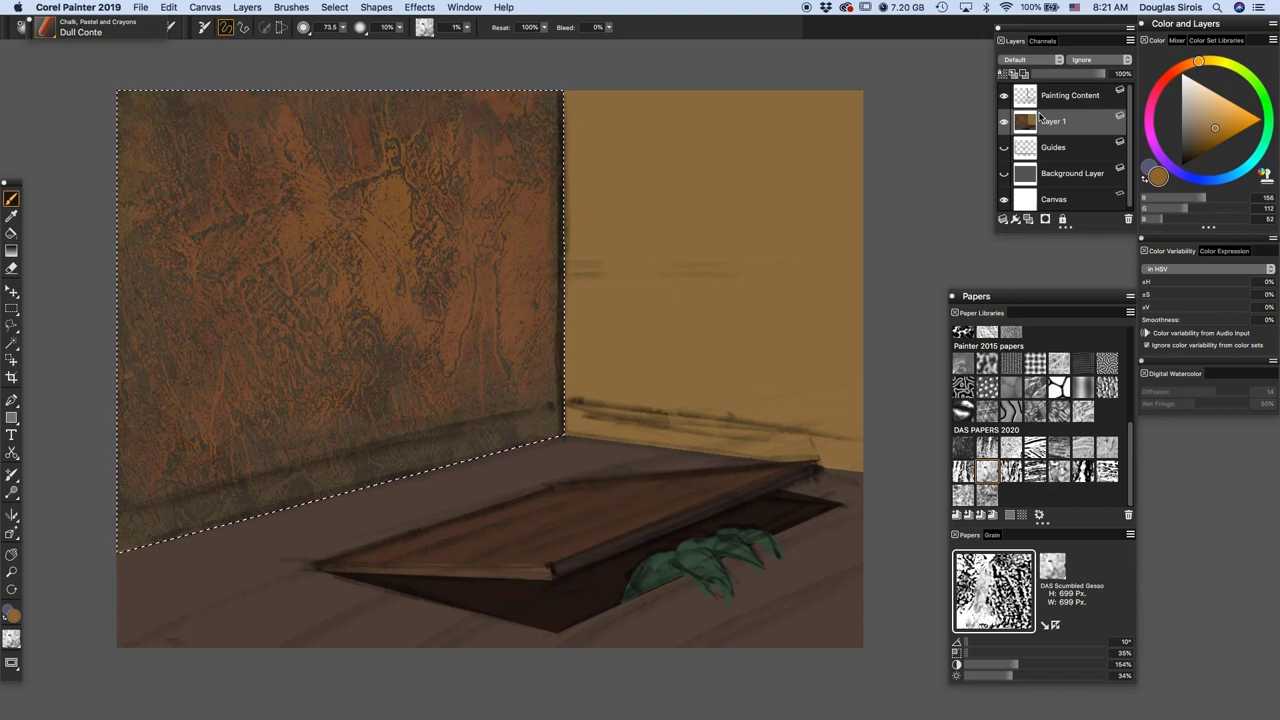
- Hide the Painting Content layer and paint very dark brown (RGB 43, 25, 1) over the left wall using the DAS Shredded Gesso paper
{"action": "left_click", "coordinate": [1004, 95]}
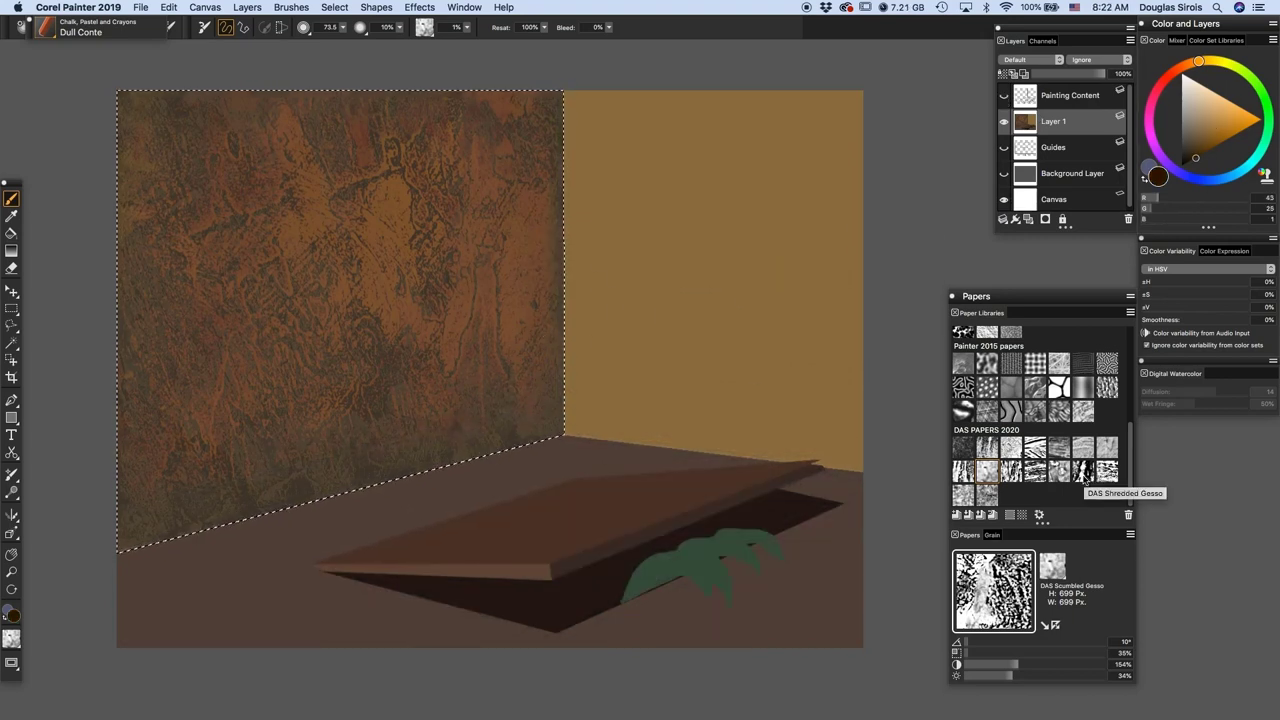
{"action": "left_click", "coordinate": [1084, 476]}
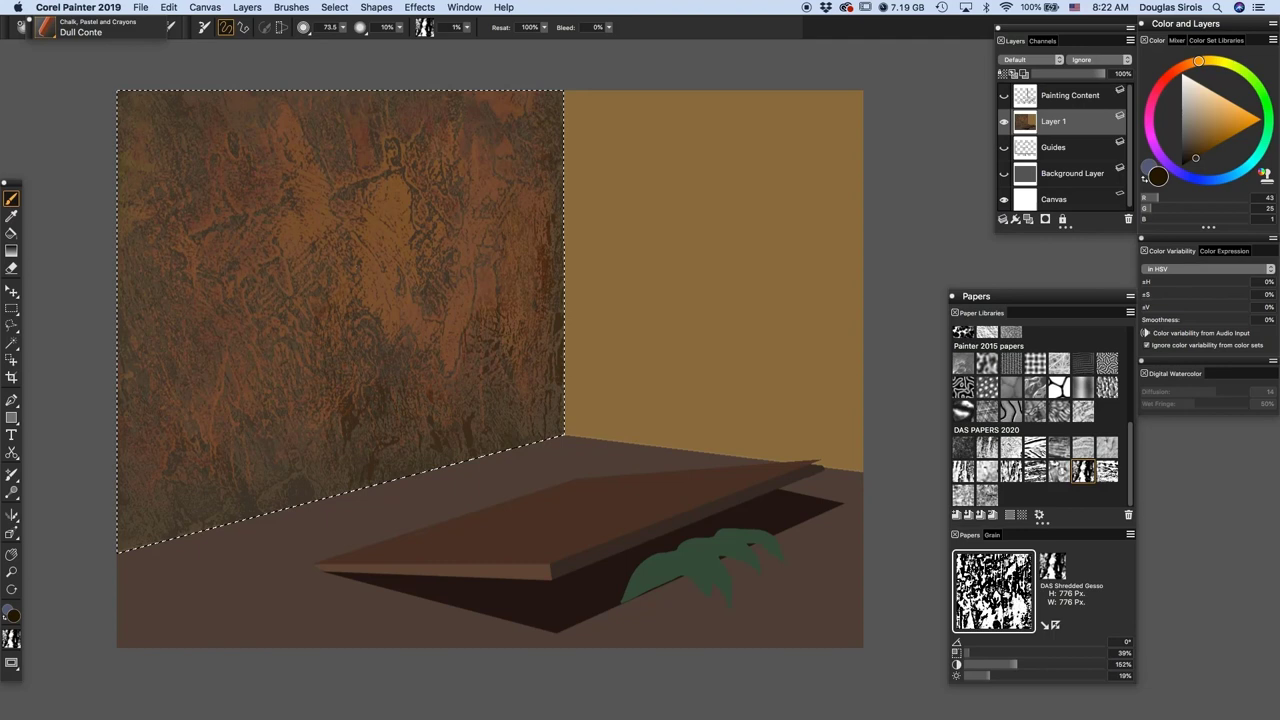
{"action": "left_click_drag", "start_coordinate": [373, 256], "coordinate": [396, 285]}
{"action": "left_click_drag", "start_coordinate": [397, 158], "coordinate": [355, 342]}
{"action": "left_click_drag", "start_coordinate": [309, 180], "coordinate": [312, 230]}
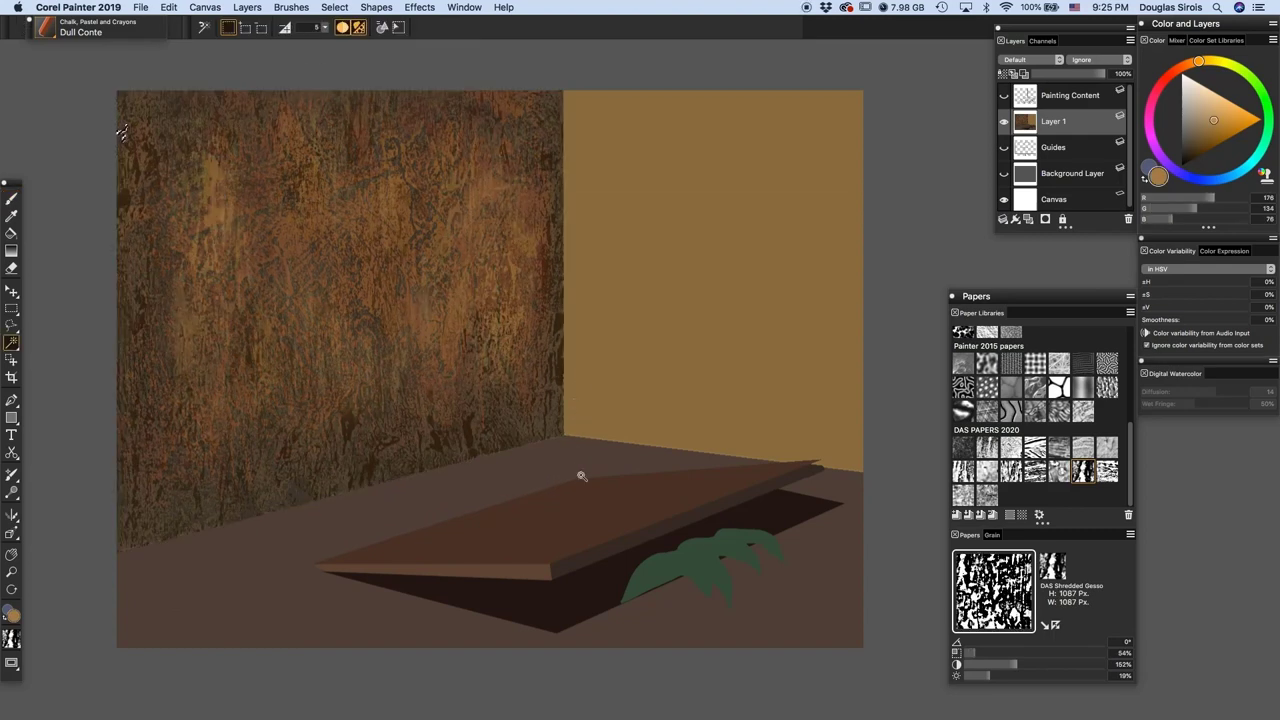
- Select the trapdoor's top face with the Magic Wand and set the DAS Tight Scratched Gesso paper to a 56° rotation
{"action": "left_click", "coordinate": [596, 514]}
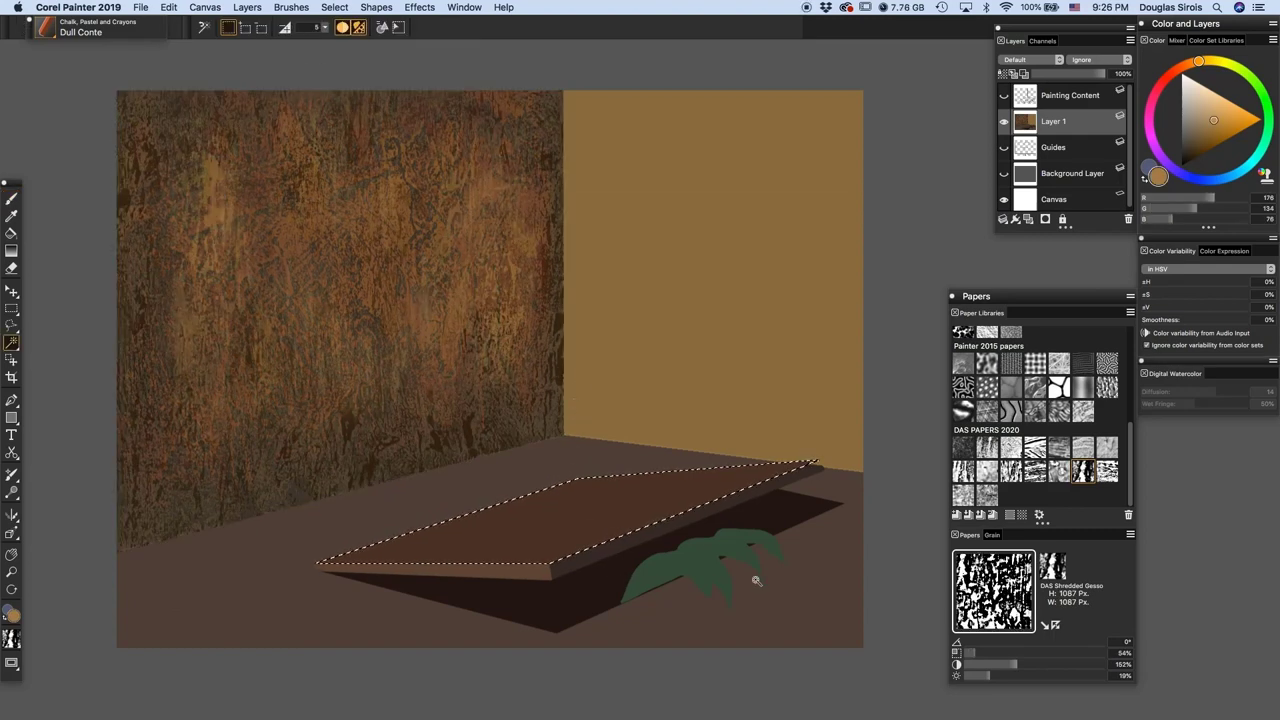
{"action": "left_click", "coordinate": [1008, 474]}
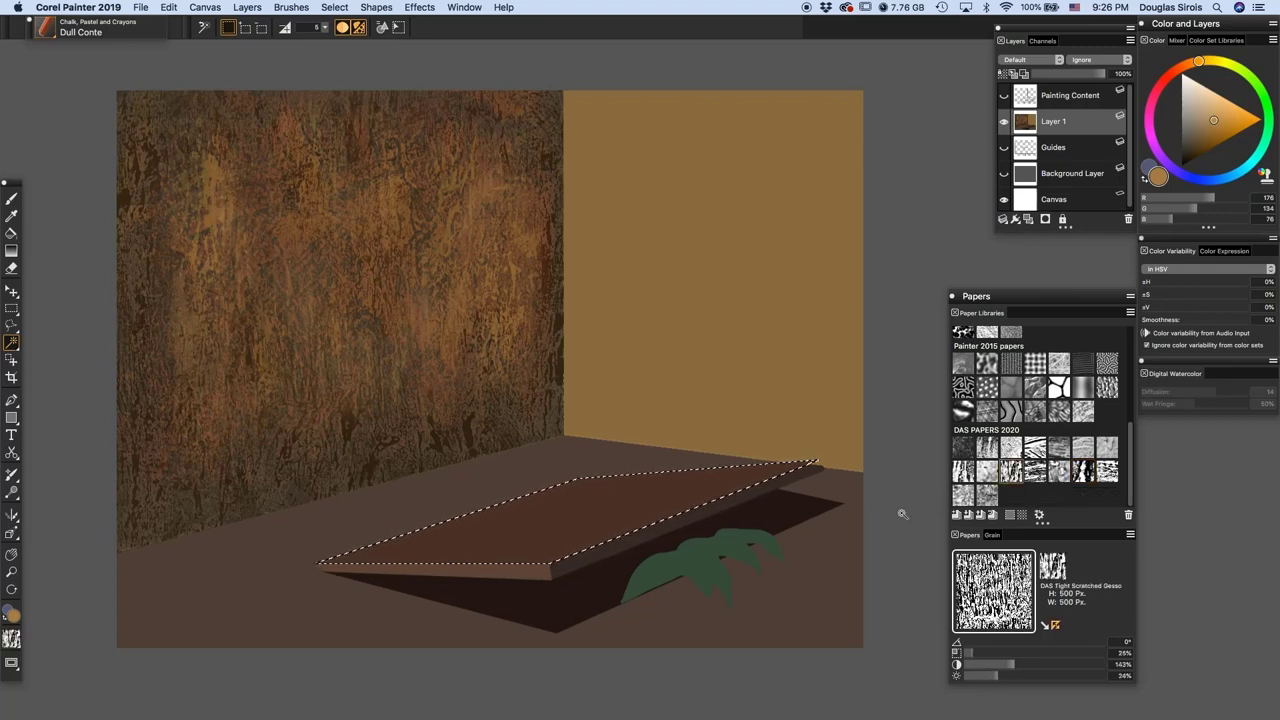
{"action": "left_click_drag", "start_coordinate": [959, 643], "coordinate": [985, 645]}
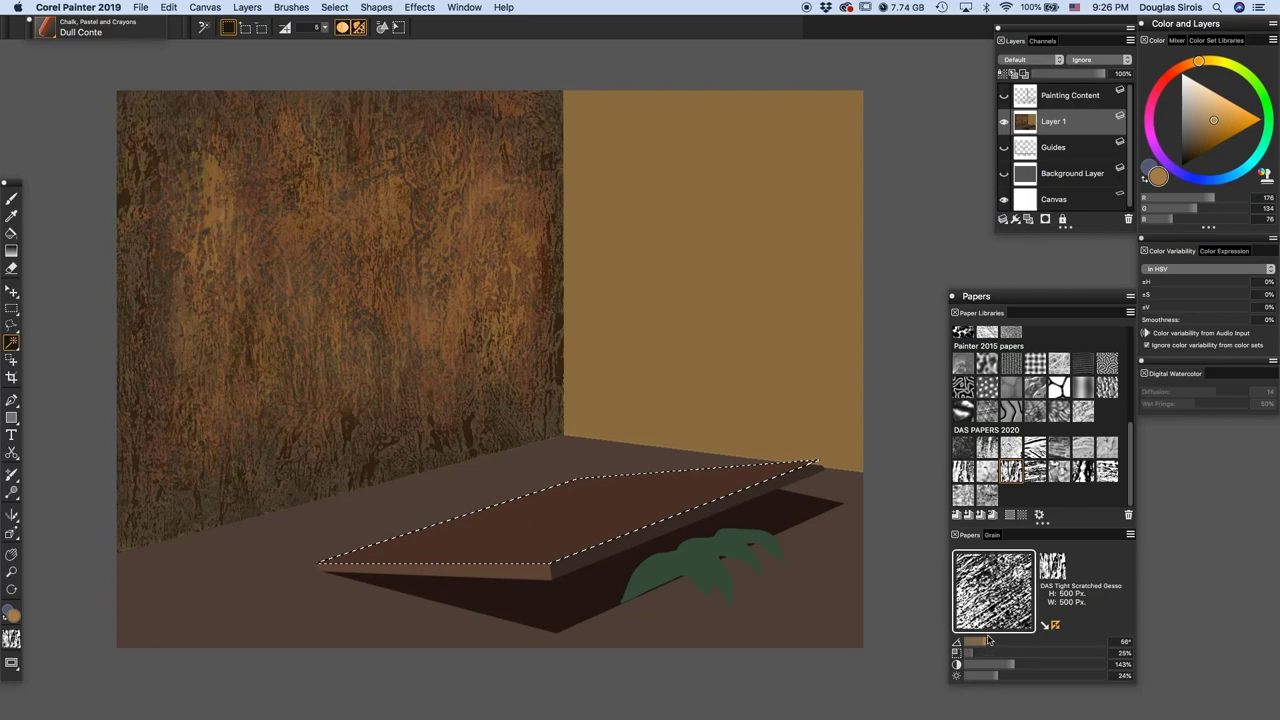
- Try the Dull Conte brush on the trapdoor's top face in dark reddish brown (RGB 63, 37, 21), with paper scale 54%
{"action": "key", "text": "b"}
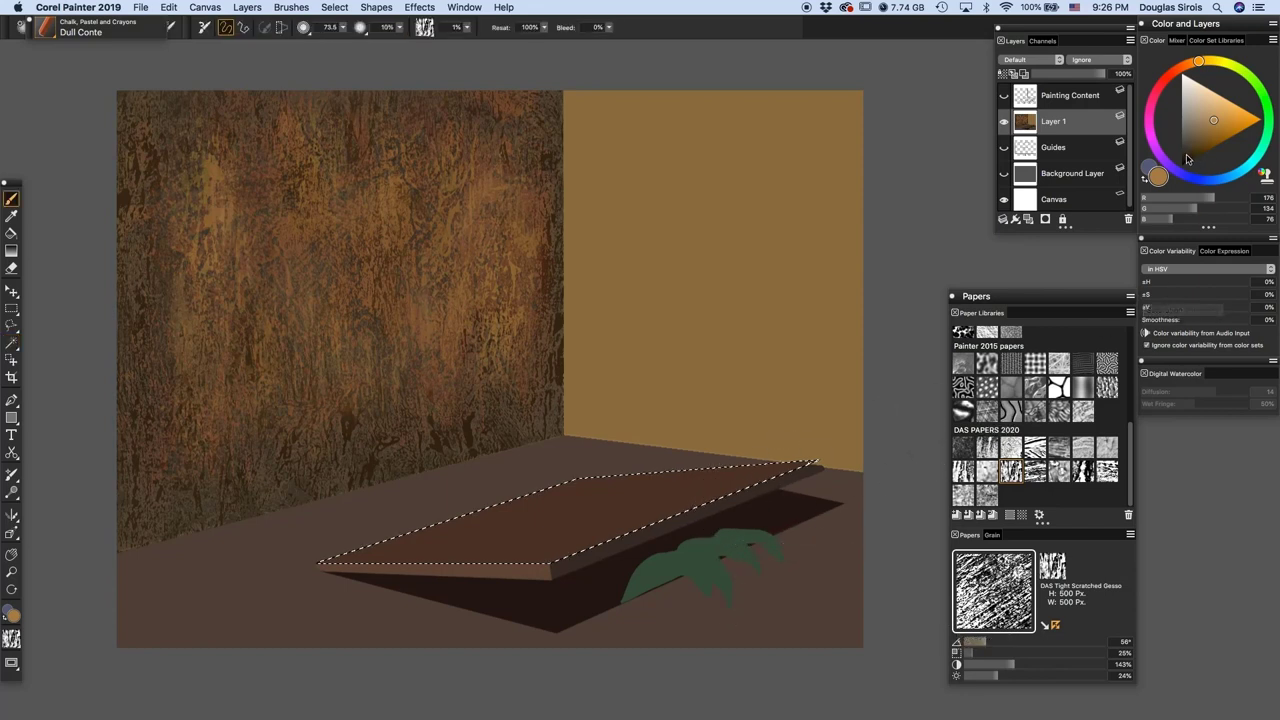
{"action": "left_click", "coordinate": [1189, 157]}
{"action": "left_click", "coordinate": [1195, 160]}
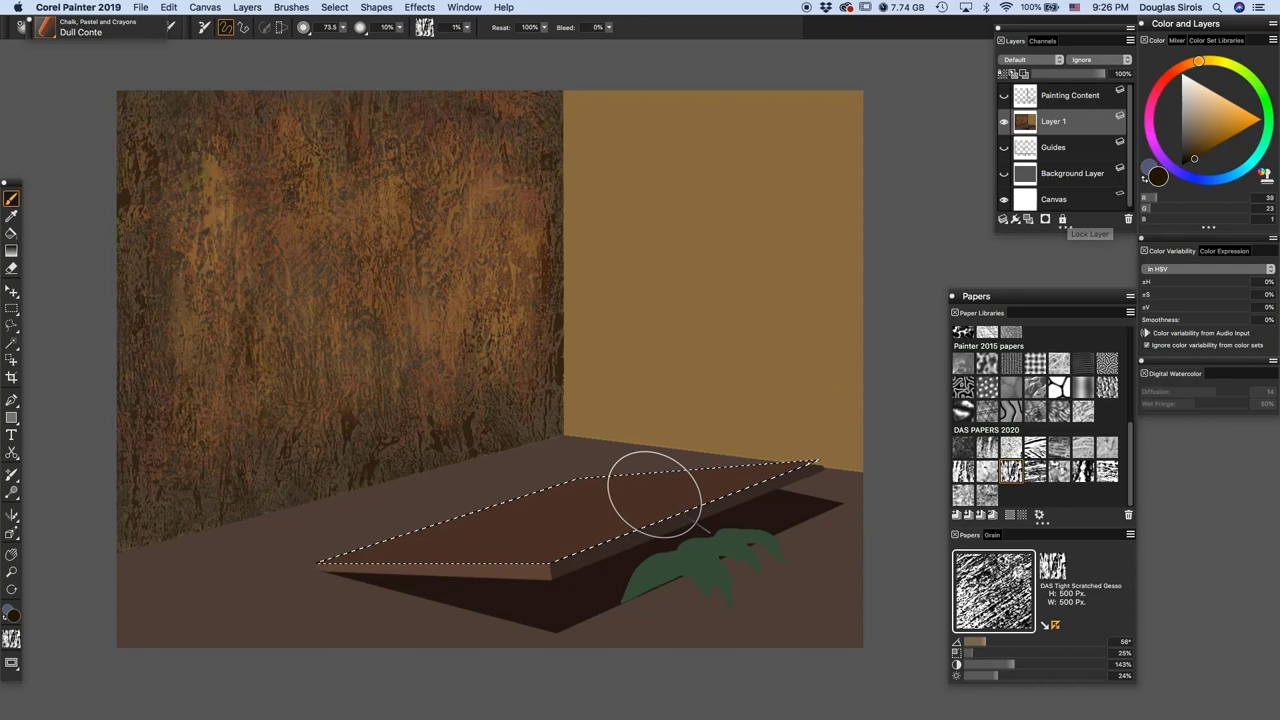
{"action": "left_click", "coordinate": [1195, 153]}
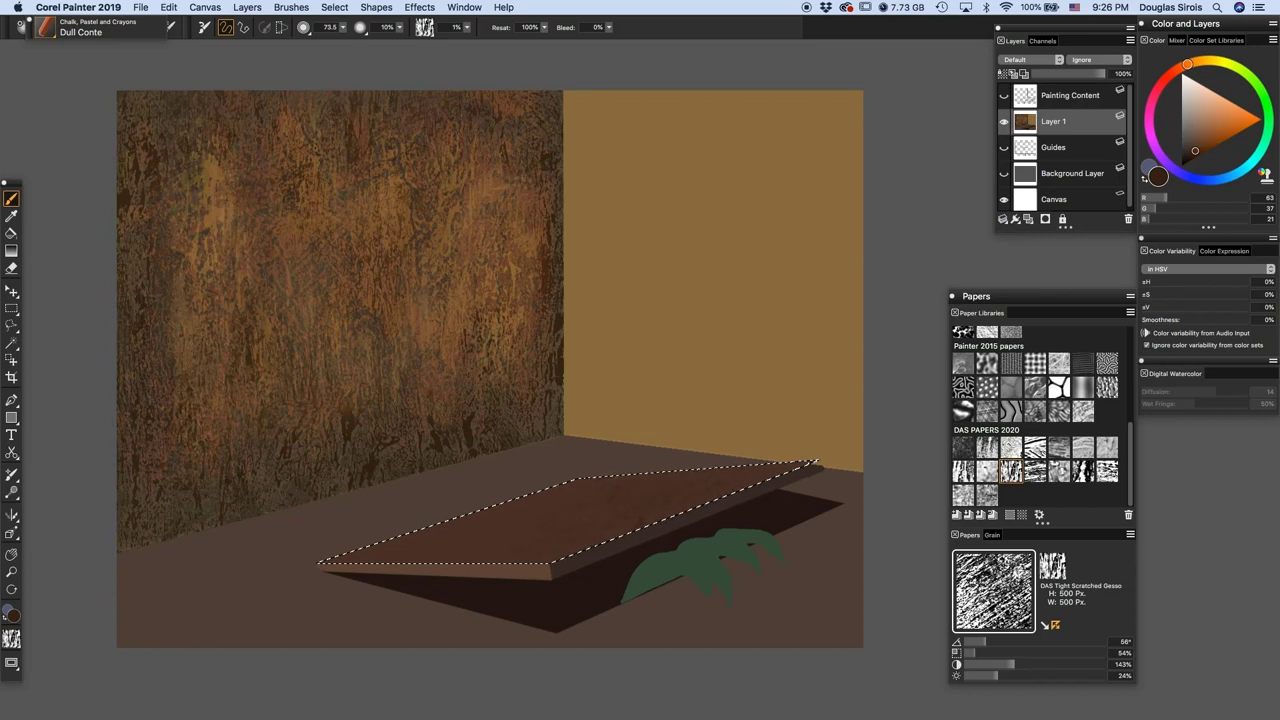
- Undo the test strokes on the trapdoor and set the paper rotation to 64°
{"action": "key", "text": "super+z"}
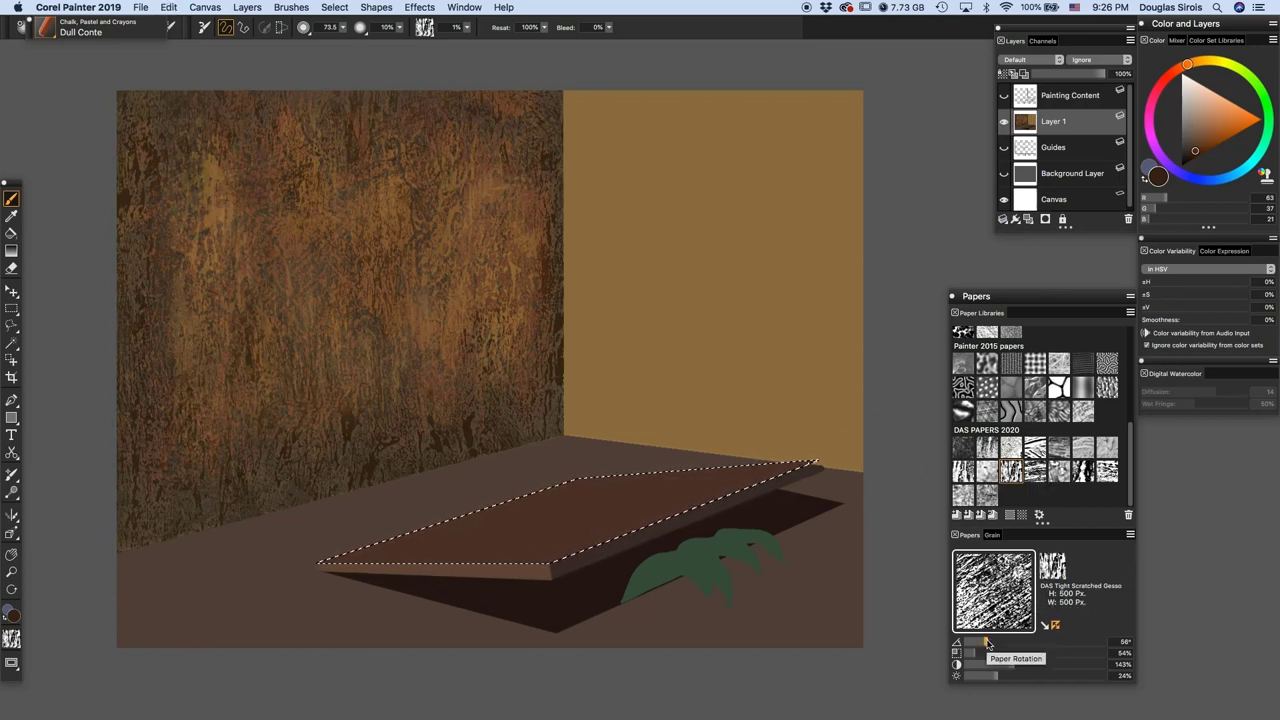
{"action": "left_click_drag", "start_coordinate": [987, 642], "coordinate": [990, 642]}
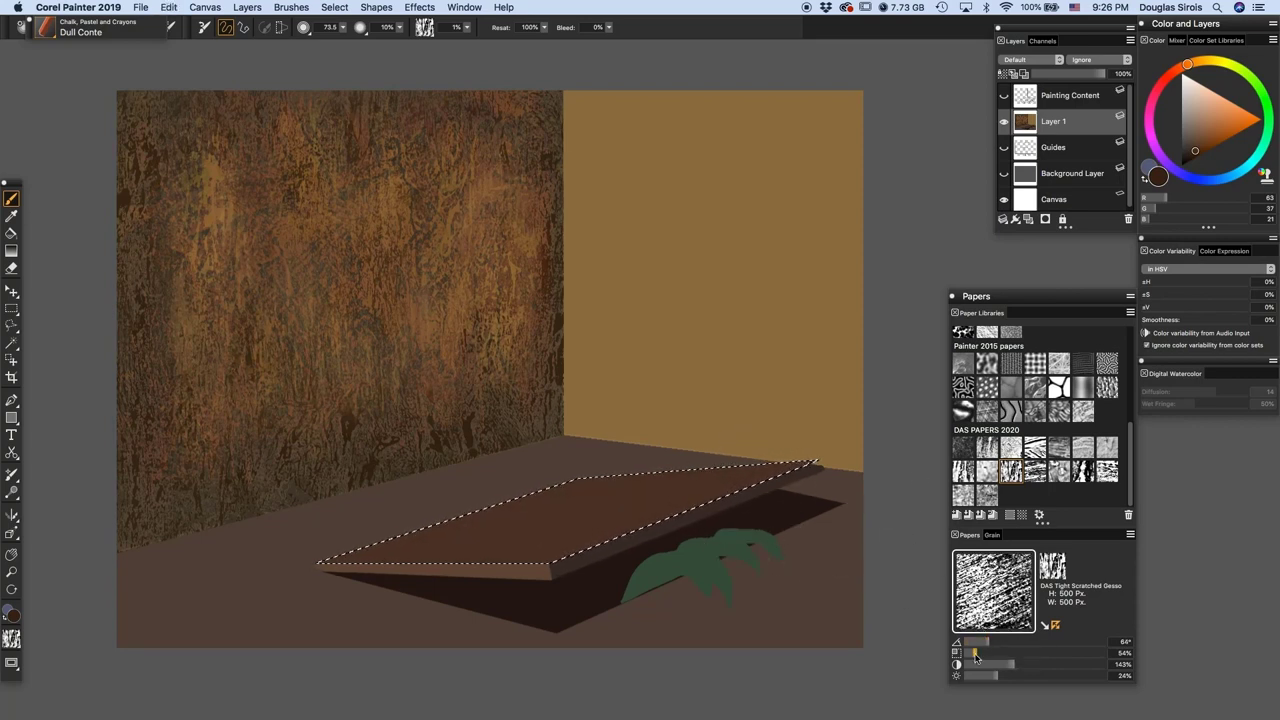
- Paint golden brown (RGB 146, 105, 52) across the trapdoor's top face with the DAS Tight Scratched Gesso paper at 70° rotation and 67% scale
{"action": "left_click_drag", "start_coordinate": [967, 656], "coordinate": [968, 656]}
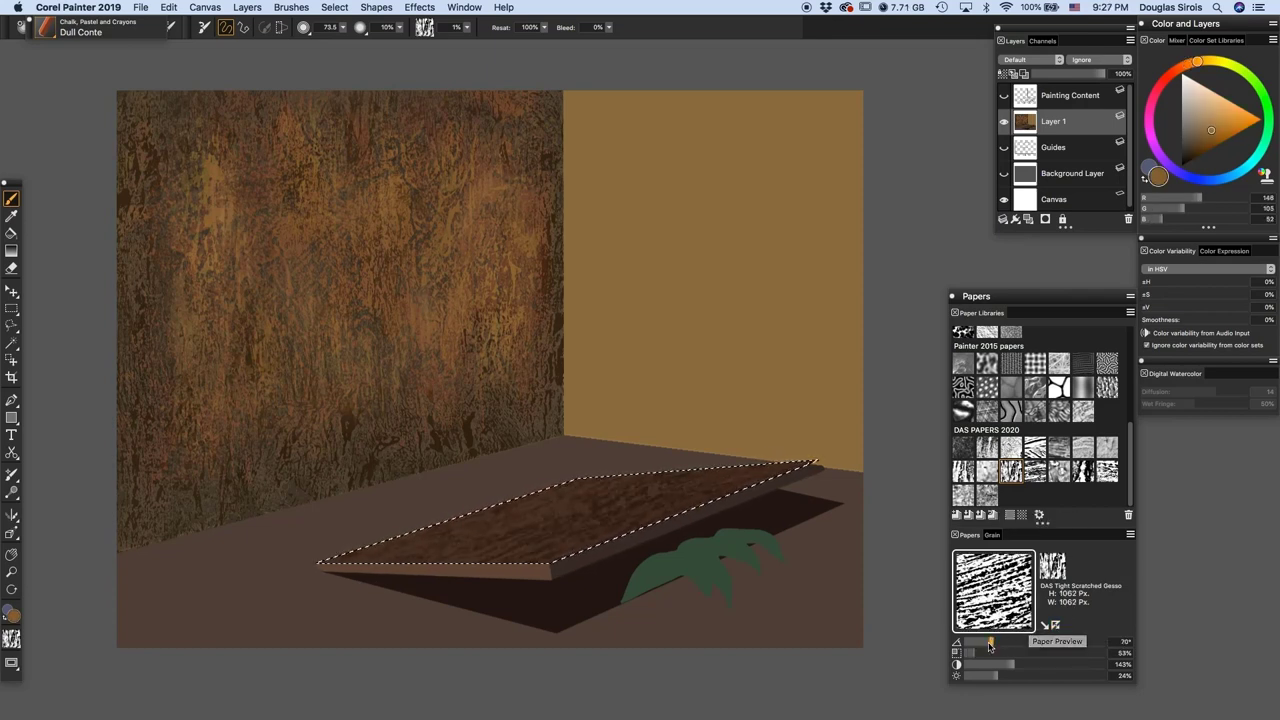
{"action": "left_click_drag", "start_coordinate": [976, 654], "coordinate": [979, 654]}
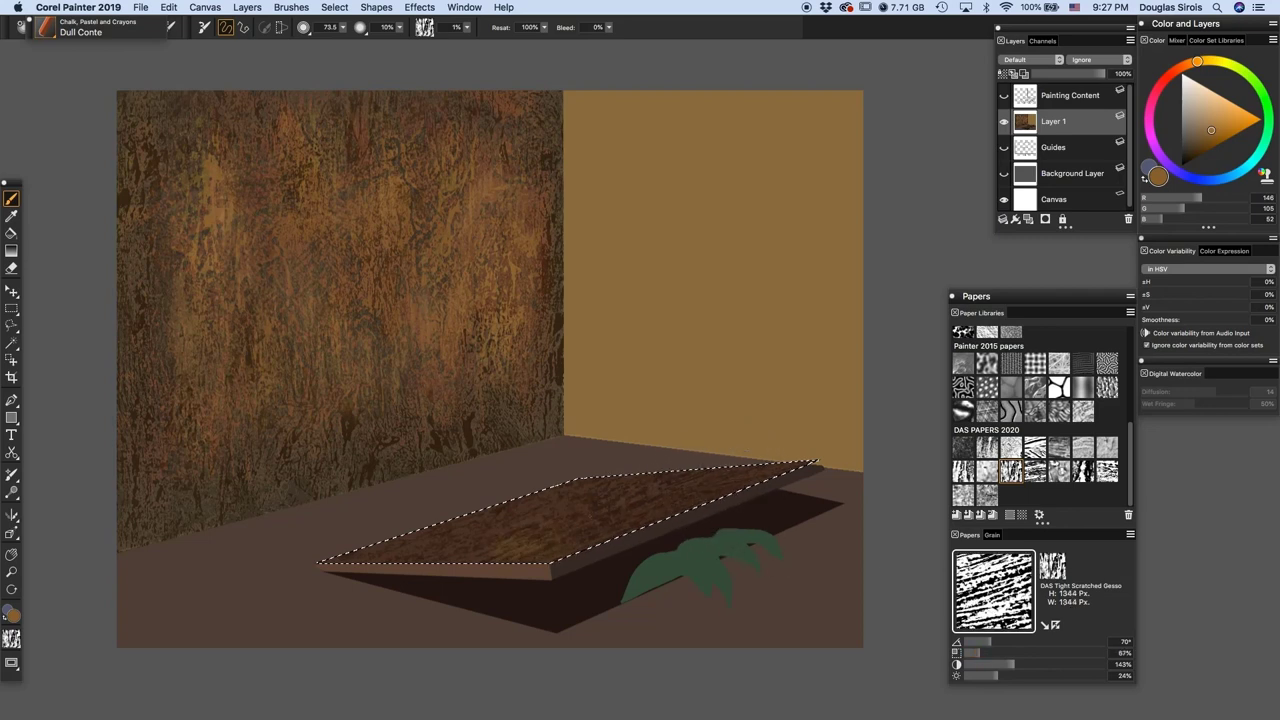
{"action": "mouse_move", "coordinate": [560, 528]}
{"action": "left_mouse_down"}
{"action": "mouse_move", "coordinate": [742, 474]}
{"action": "mouse_move", "coordinate": [520, 535]}
{"action": "mouse_move", "coordinate": [600, 500]}
{"action": "left_mouse_up"}
{"action": "left_click_drag", "start_coordinate": [410, 553], "coordinate": [688, 457]}
{"action": "left_click_drag", "start_coordinate": [443, 566], "coordinate": [740, 474]}
{"action": "mouse_move", "coordinate": [548, 536]}
{"action": "left_mouse_down"}
{"action": "mouse_move", "coordinate": [712, 468]}
{"action": "mouse_move", "coordinate": [742, 477]}
{"action": "left_mouse_up"}
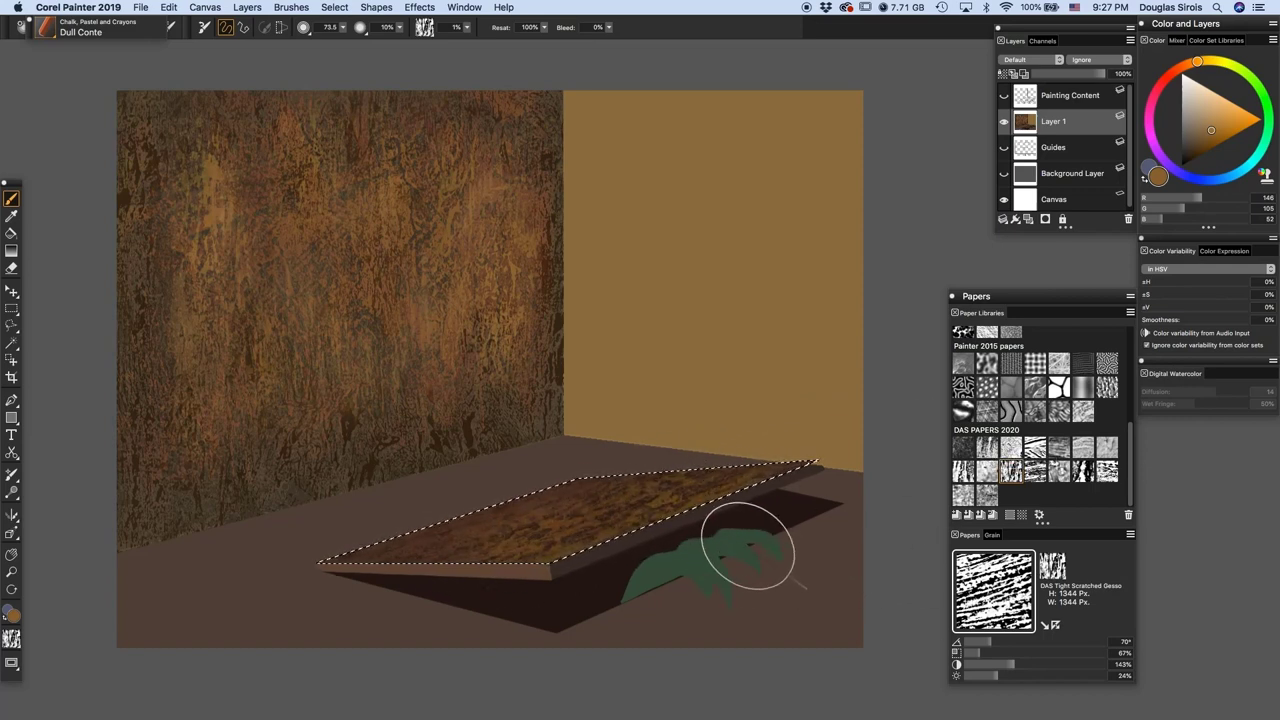
- Add lighter strokes (RGB 177, 125, 53) to the trapdoor's top face with the paper at 66° rotation and 41% scale
{"action": "left_click", "coordinate": [752, 480], "text": "alt"}
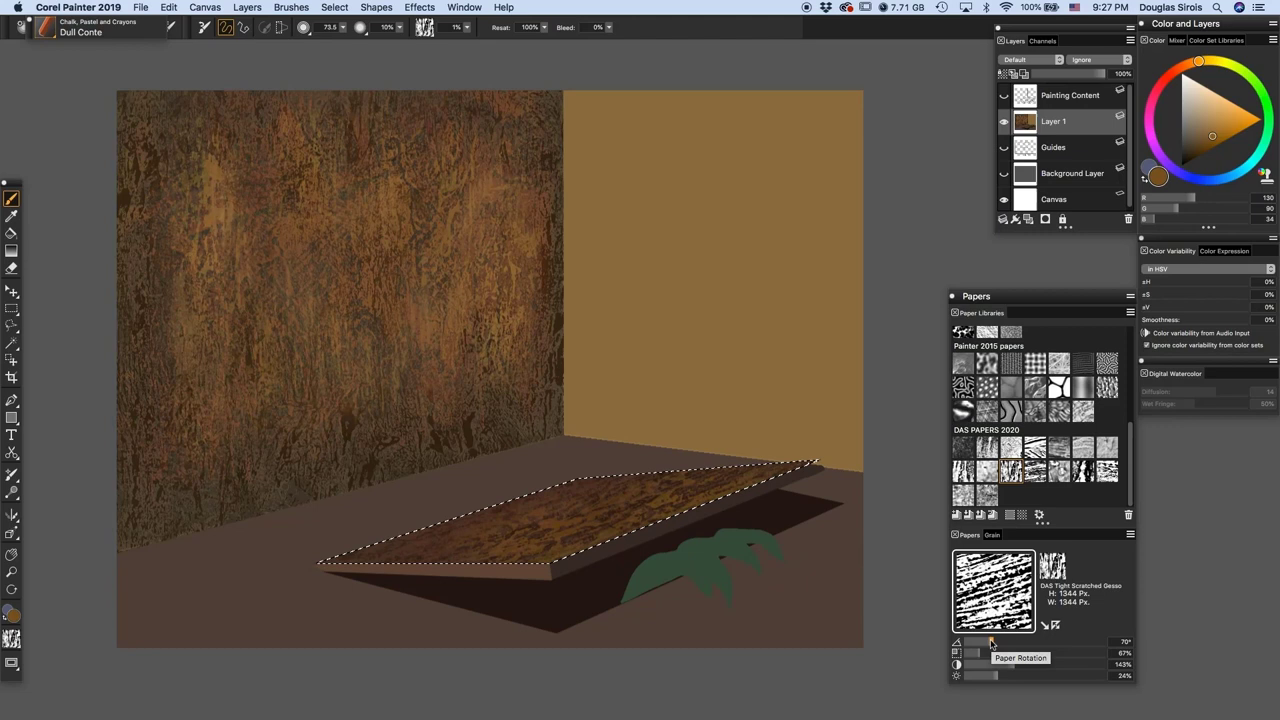
{"action": "left_click_drag", "start_coordinate": [991, 644], "coordinate": [967, 657]}
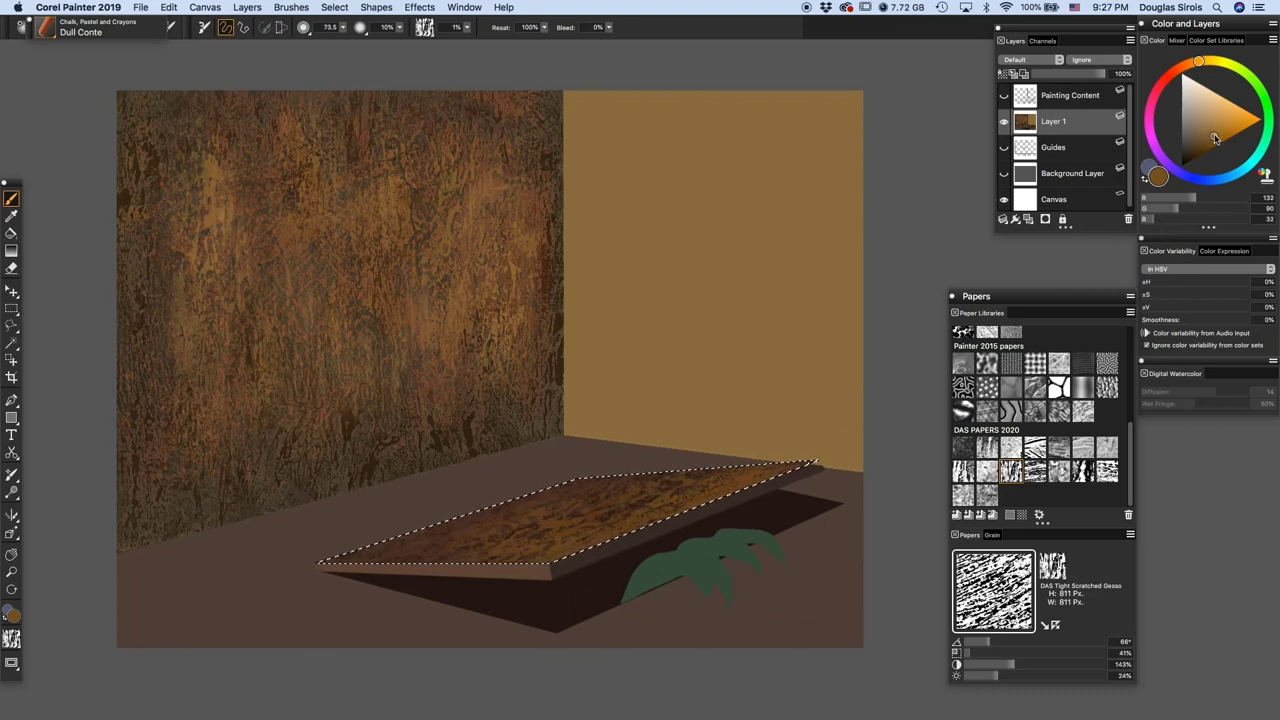
{"action": "left_click_drag", "start_coordinate": [1215, 138], "coordinate": [1221, 124]}
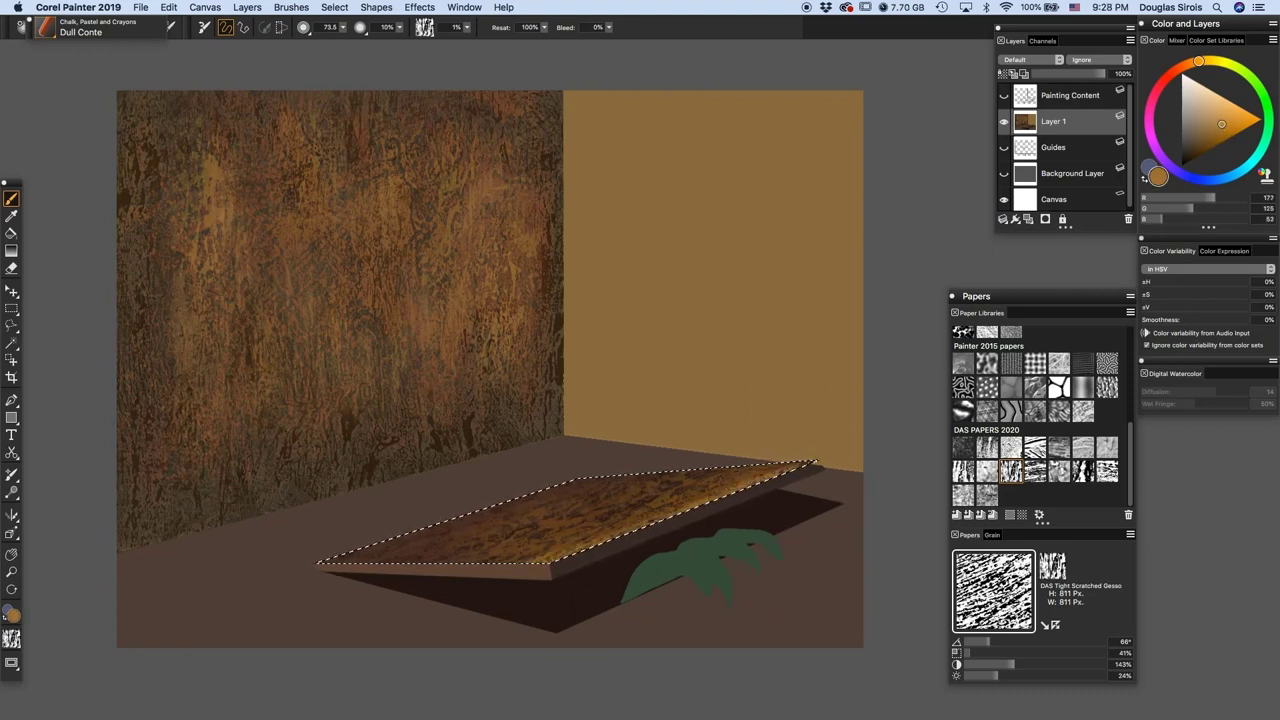
{"action": "left_click_drag", "start_coordinate": [463, 577], "coordinate": [665, 492]}
{"action": "mouse_move", "coordinate": [408, 590]}
{"action": "left_mouse_down"}
{"action": "mouse_move", "coordinate": [550, 535]}
{"action": "mouse_move", "coordinate": [560, 515]}
{"action": "left_mouse_up"}
{"action": "mouse_move", "coordinate": [344, 583]}
{"action": "left_mouse_down"}
{"action": "mouse_move", "coordinate": [480, 545]}
{"action": "mouse_move", "coordinate": [635, 525]}
{"action": "left_mouse_up"}
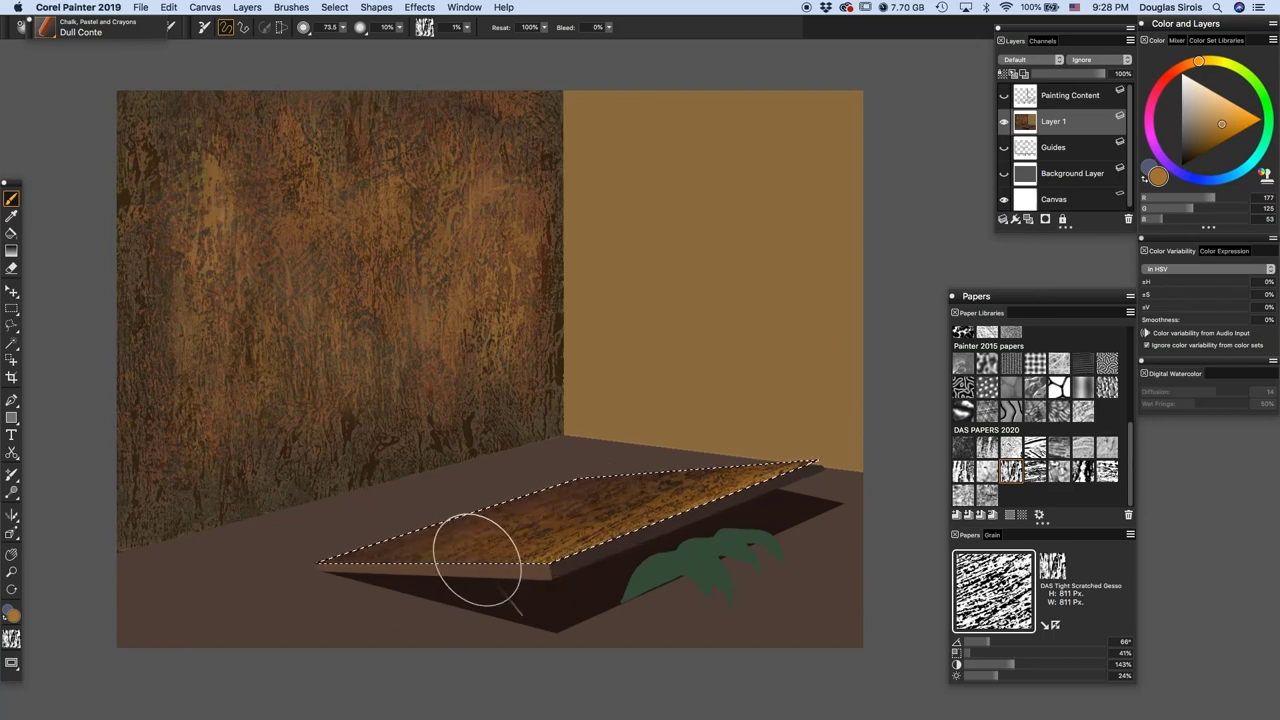
{"action": "left_click_drag", "start_coordinate": [477, 563], "coordinate": [629, 526]}
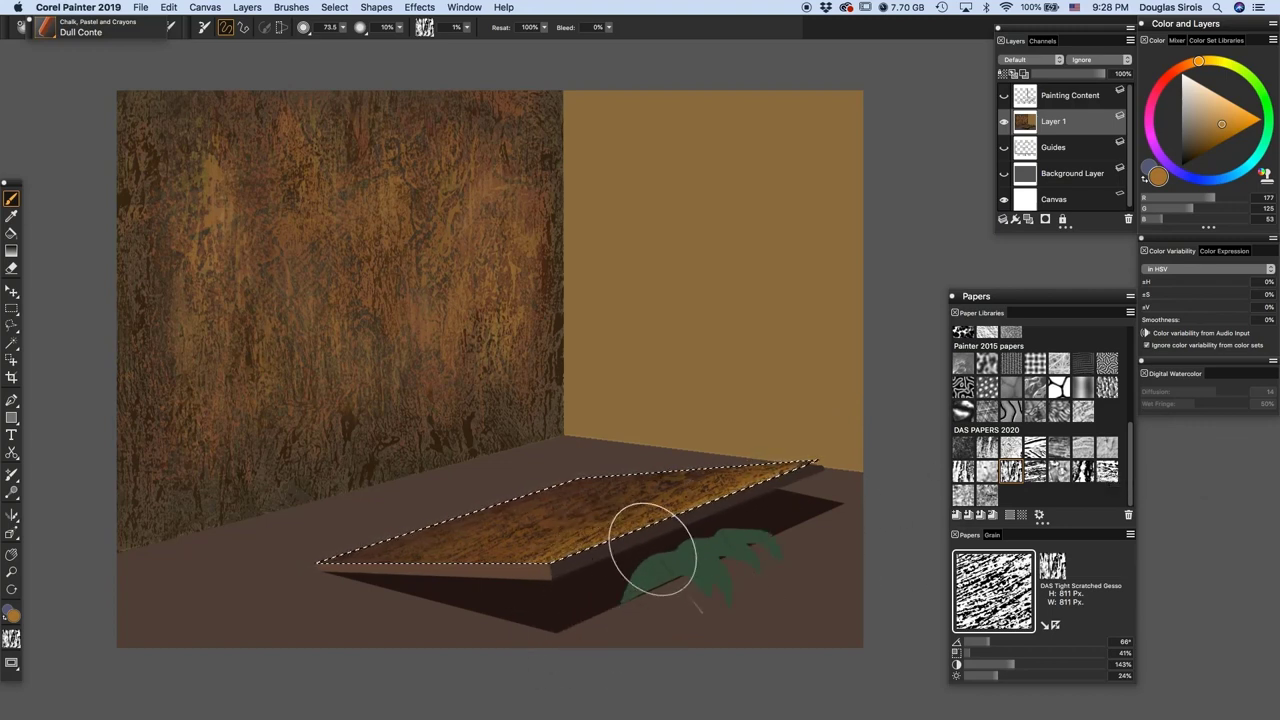
- Deselect the trapdoor's top face and select the floor with the Magic Wand
{"action": "key", "text": "w"}
{"action": "key", "text": "super+d"}
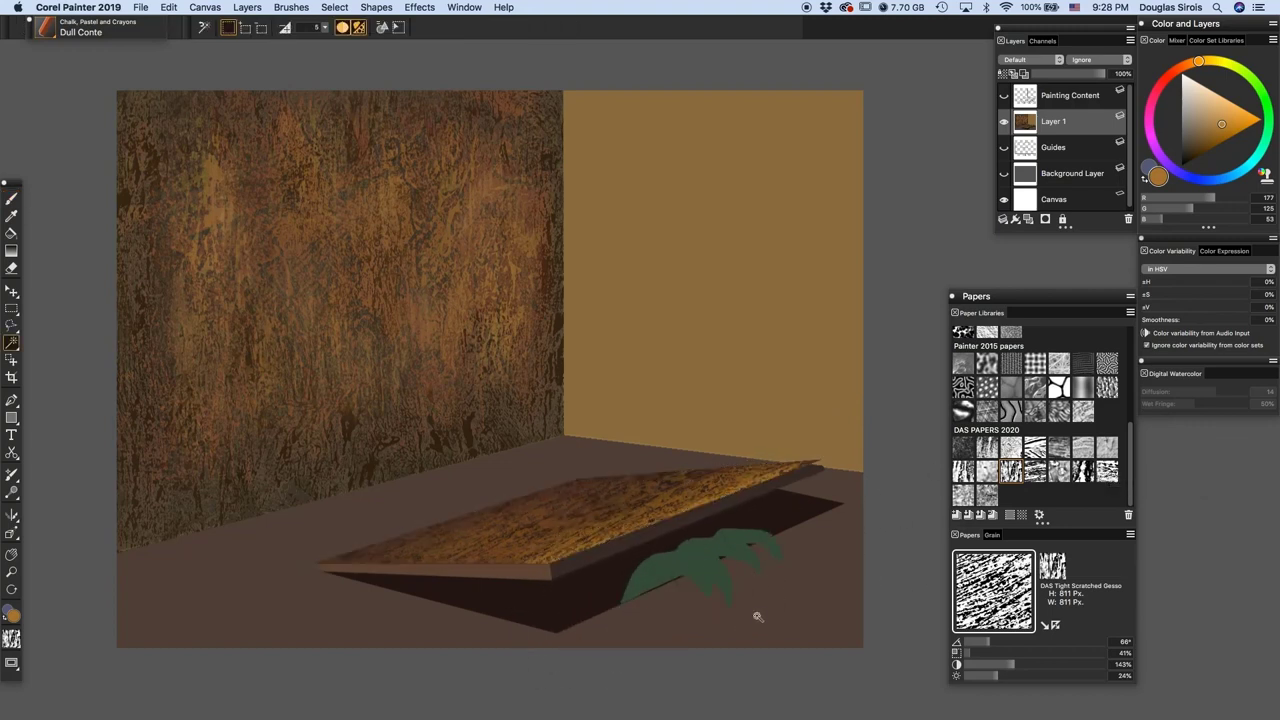
{"action": "left_click", "coordinate": [757, 617]}
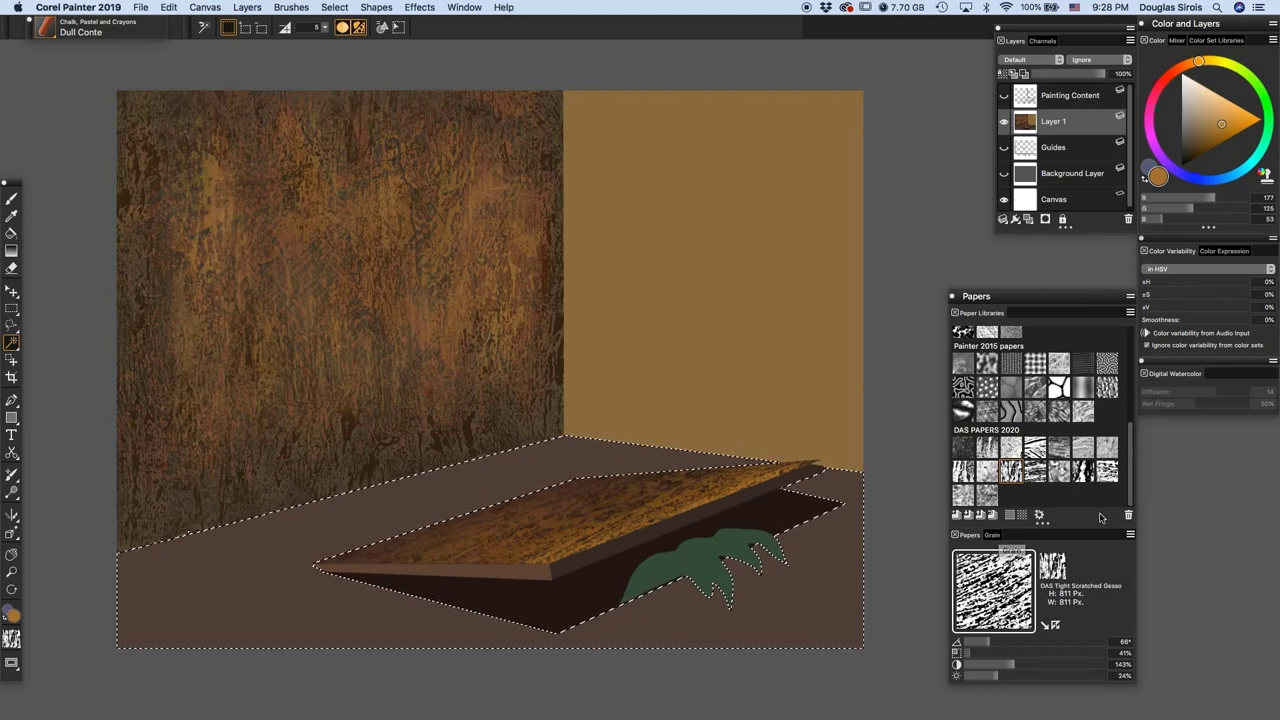
- Paint the floor dark brown (RGB 60, 40, 28) using the DAS Wispy Canvas Gesso paper at 140° rotation and 138% scale
{"action": "left_click", "coordinate": [973, 472]}
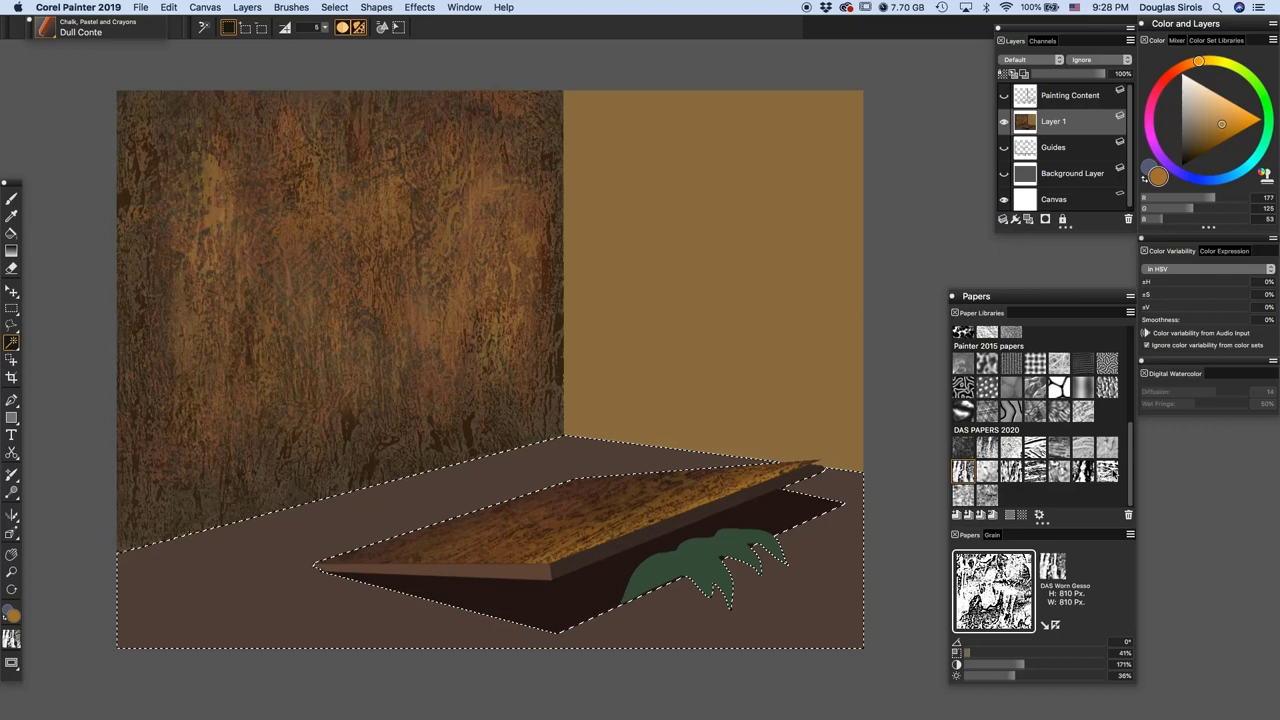
{"action": "left_click", "coordinate": [1107, 471]}
{"action": "left_click", "coordinate": [1005, 645]}
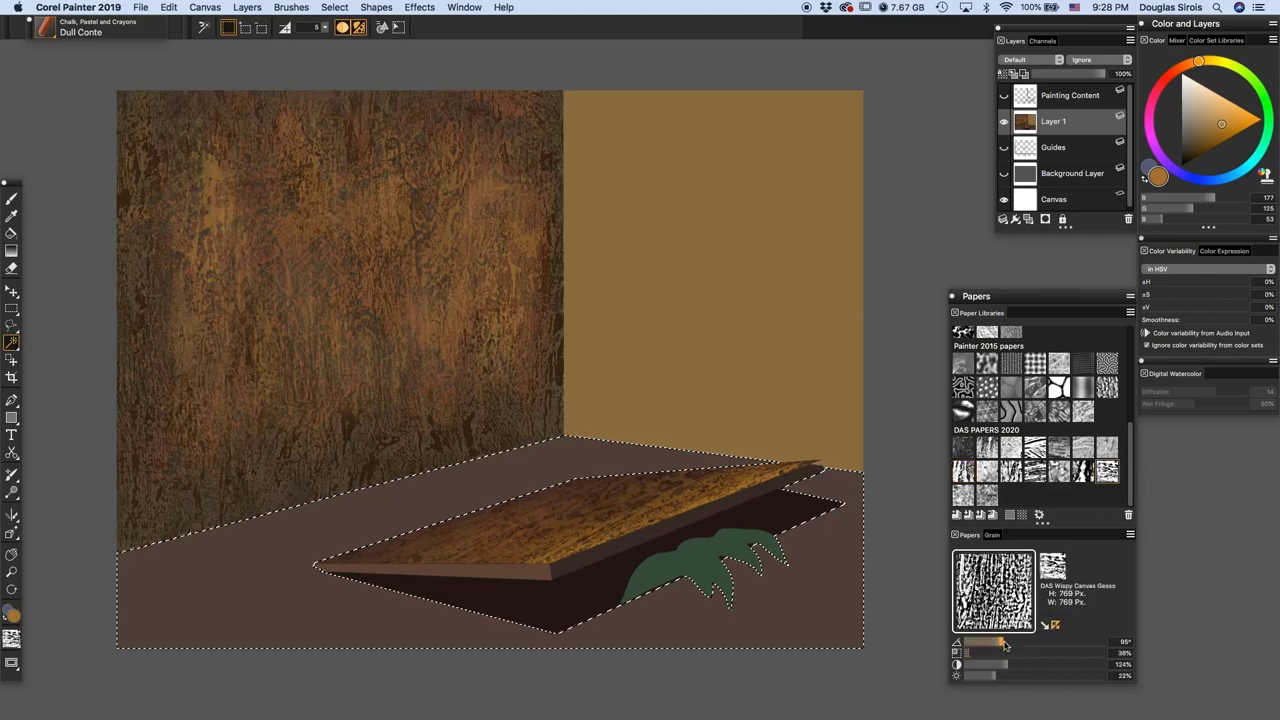
{"action": "left_click_drag", "start_coordinate": [1005, 645], "coordinate": [1019, 645]}
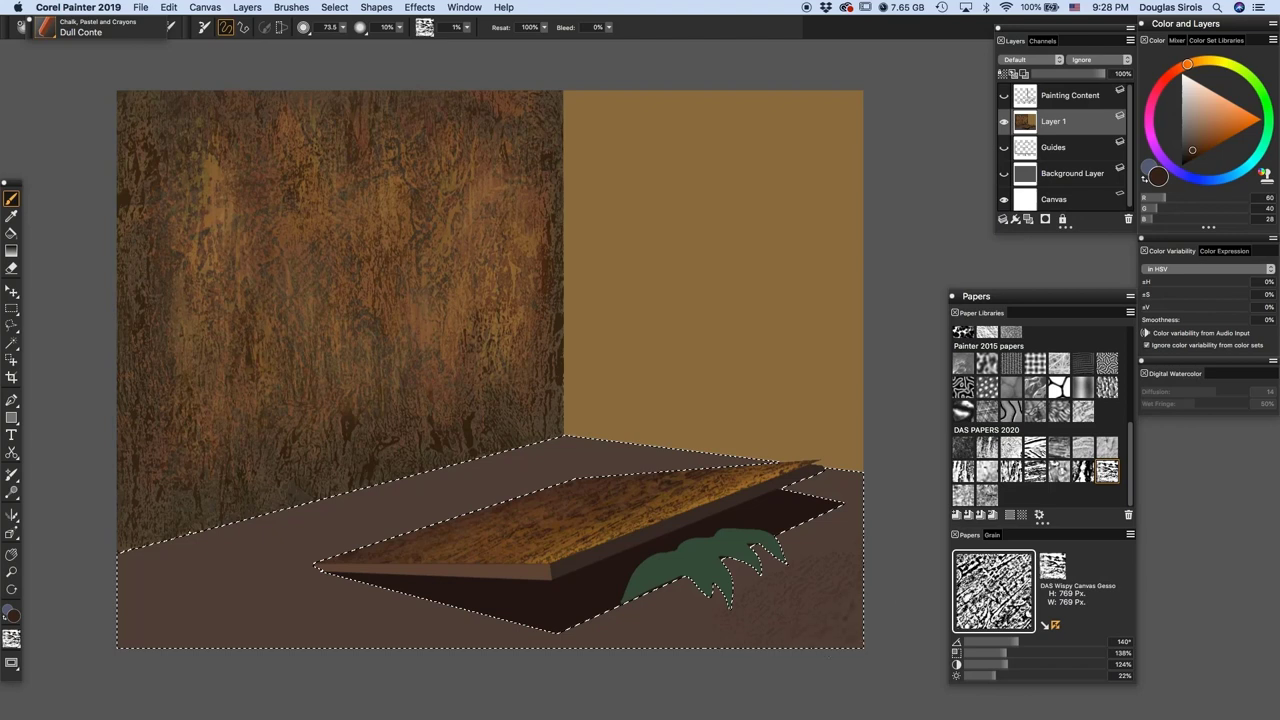
{"action": "mouse_move", "coordinate": [800, 610]}
{"action": "left_mouse_down"}
{"action": "mouse_move", "coordinate": [835, 580]}
{"action": "mouse_move", "coordinate": [845, 530]}
{"action": "mouse_move", "coordinate": [755, 595]}
{"action": "mouse_move", "coordinate": [630, 630]}
{"action": "left_mouse_up"}
{"action": "mouse_move", "coordinate": [697, 594]}
{"action": "left_mouse_down"}
{"action": "mouse_move", "coordinate": [447, 627]}
{"action": "mouse_move", "coordinate": [385, 602]}
{"action": "mouse_move", "coordinate": [390, 590]}
{"action": "mouse_move", "coordinate": [265, 622]}
{"action": "mouse_move", "coordinate": [175, 608]}
{"action": "left_mouse_up"}
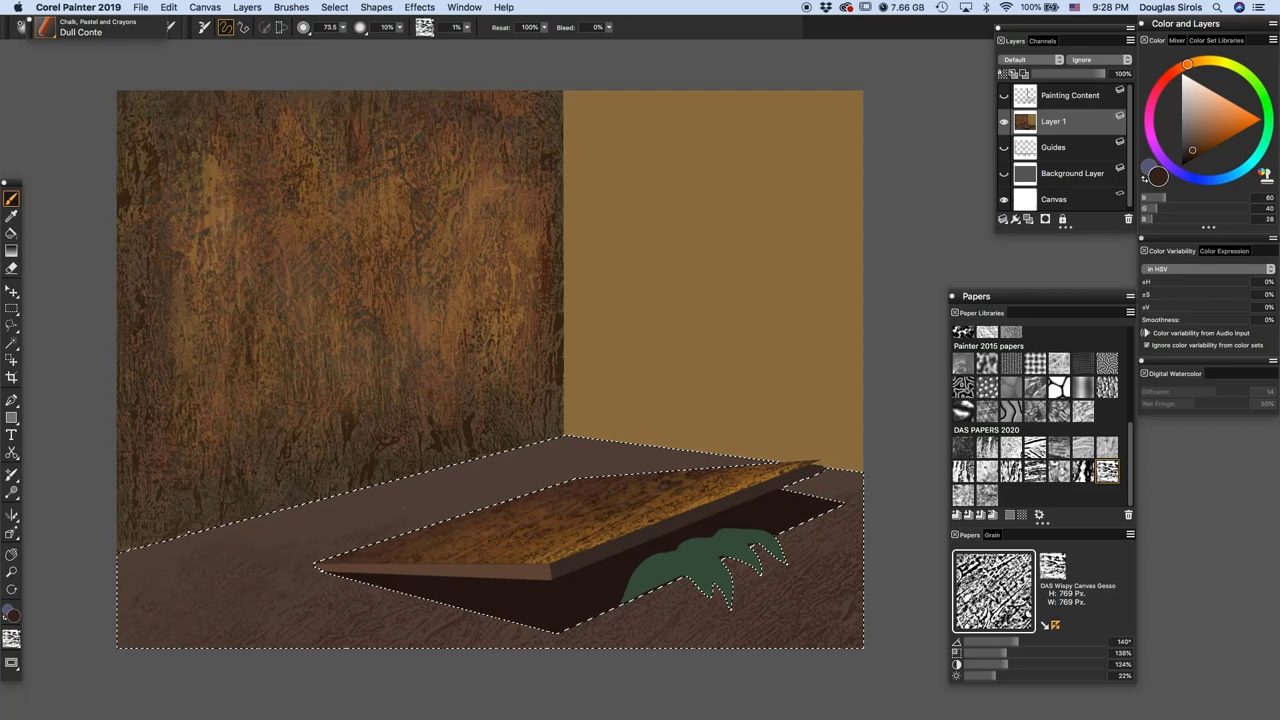
{"action": "mouse_move", "coordinate": [403, 507]}
{"action": "left_mouse_down"}
{"action": "mouse_move", "coordinate": [225, 545]}
{"action": "mouse_move", "coordinate": [570, 458]}
{"action": "mouse_move", "coordinate": [747, 450]}
{"action": "left_mouse_up"}
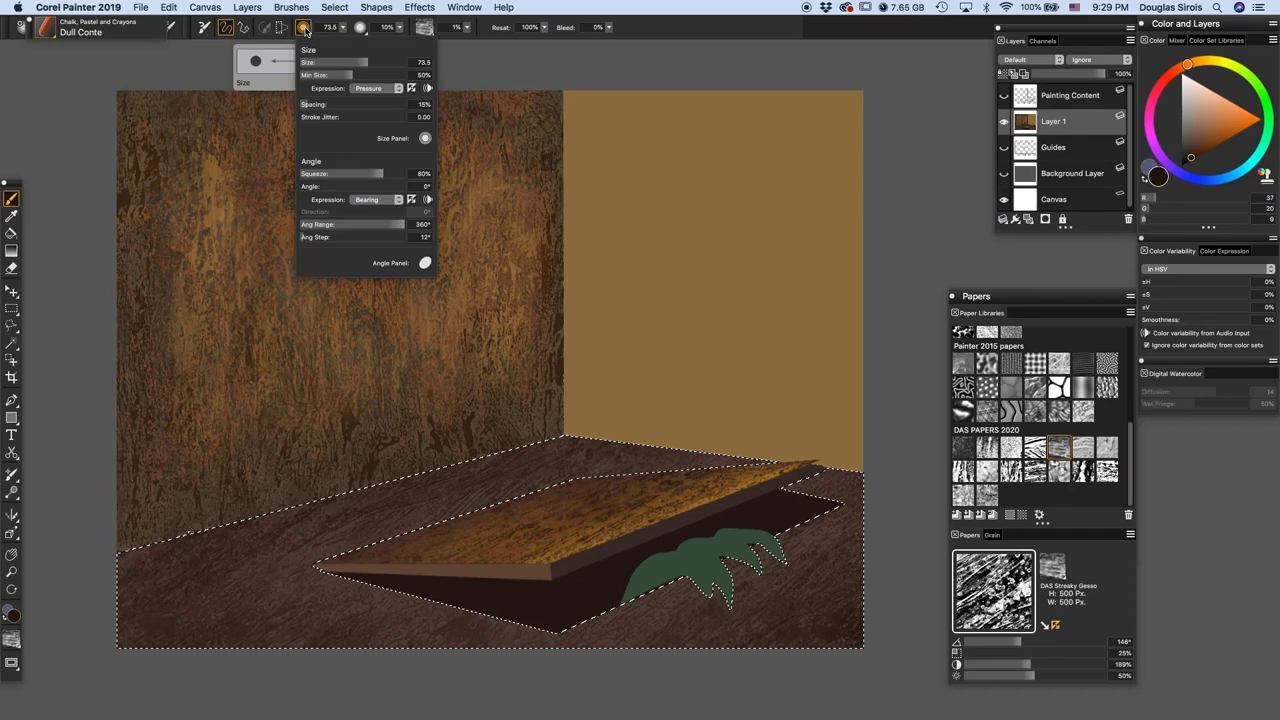
- Set the Dull Conte brush to size 1.7 and 64% opacity and draw very dark brown plank lines on the floor
{"action": "left_click_drag", "start_coordinate": [374, 66], "coordinate": [308, 65]}
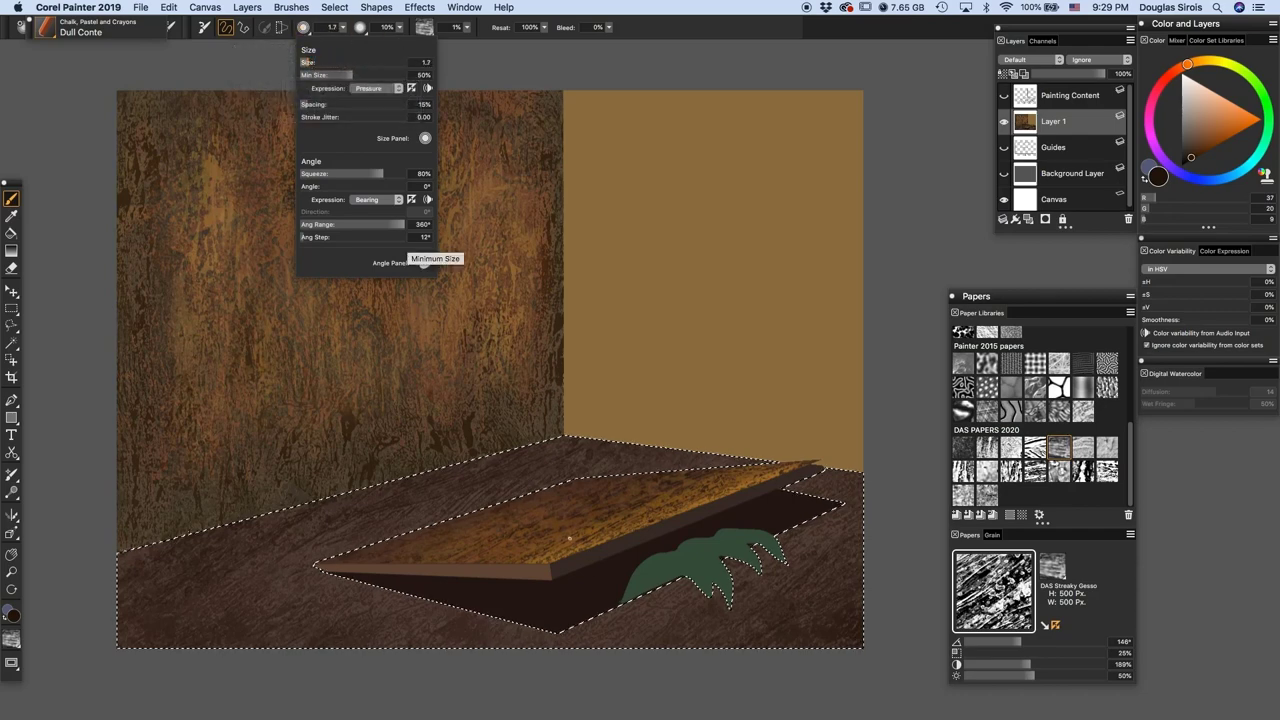
{"action": "left_click", "coordinate": [722, 638]}
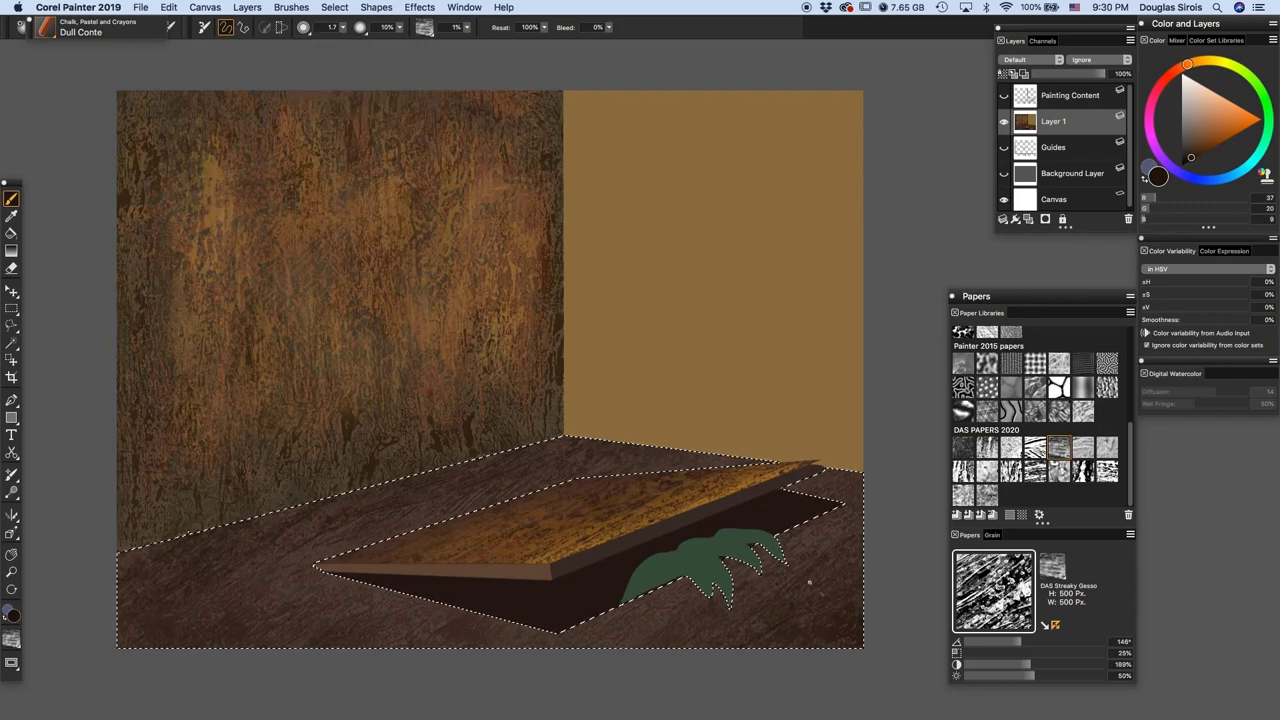
{"action": "left_click", "coordinate": [400, 28]}
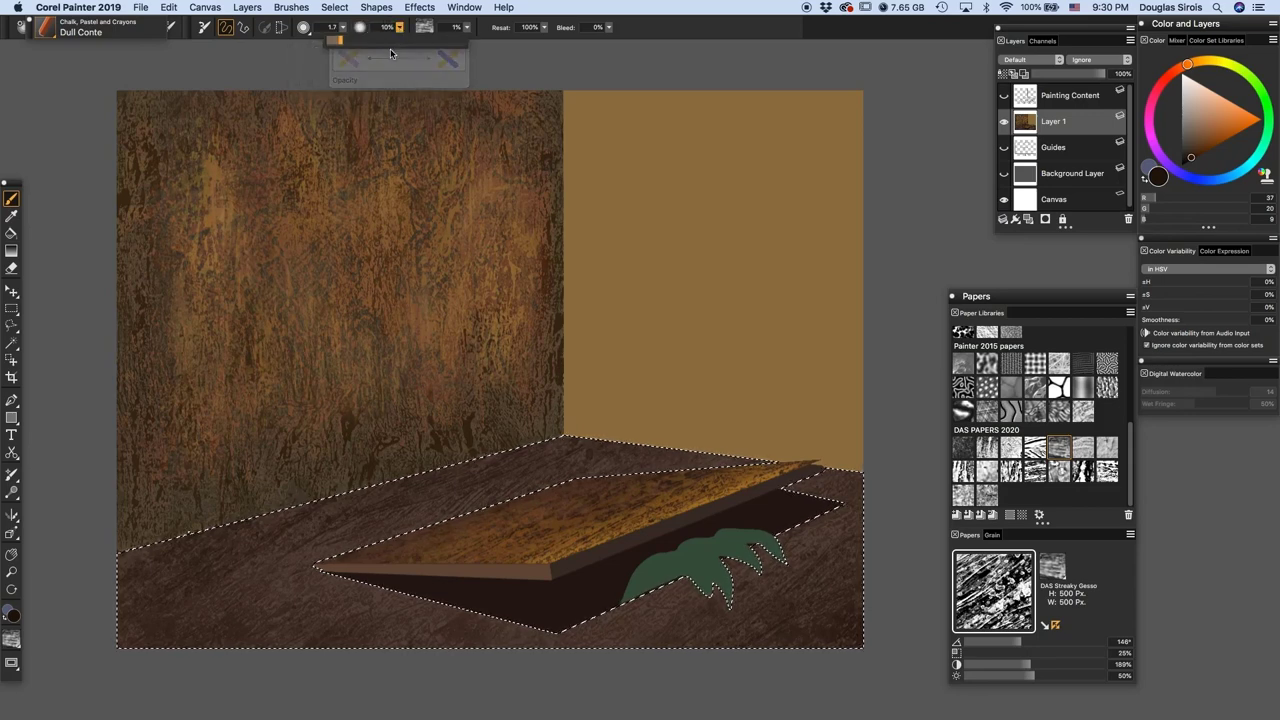
{"action": "left_click_drag", "start_coordinate": [341, 41], "coordinate": [446, 43]}
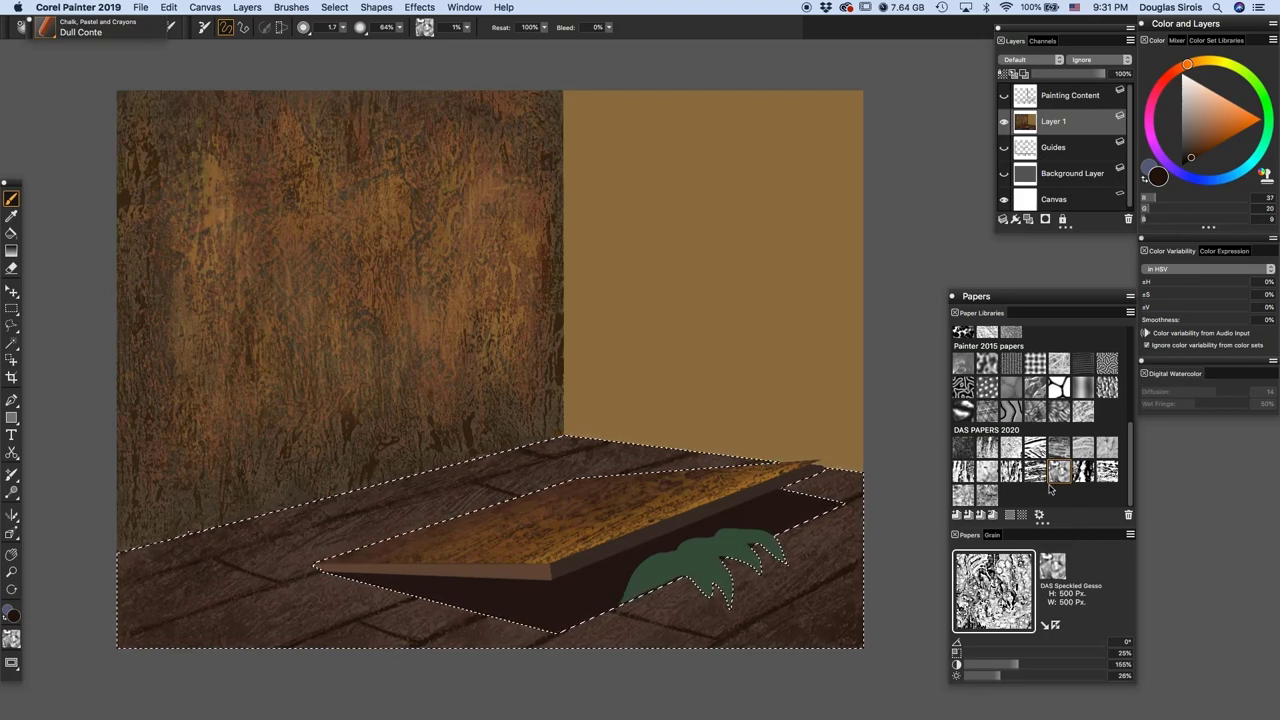
- Sample the right wall's tan and streak the floor planks with DAS Streaky Gesso at 146° and 25% scale, and reduce the DAS Slashy strokes paper scale
{"action": "left_click", "coordinate": [846, 442], "text": "alt"}
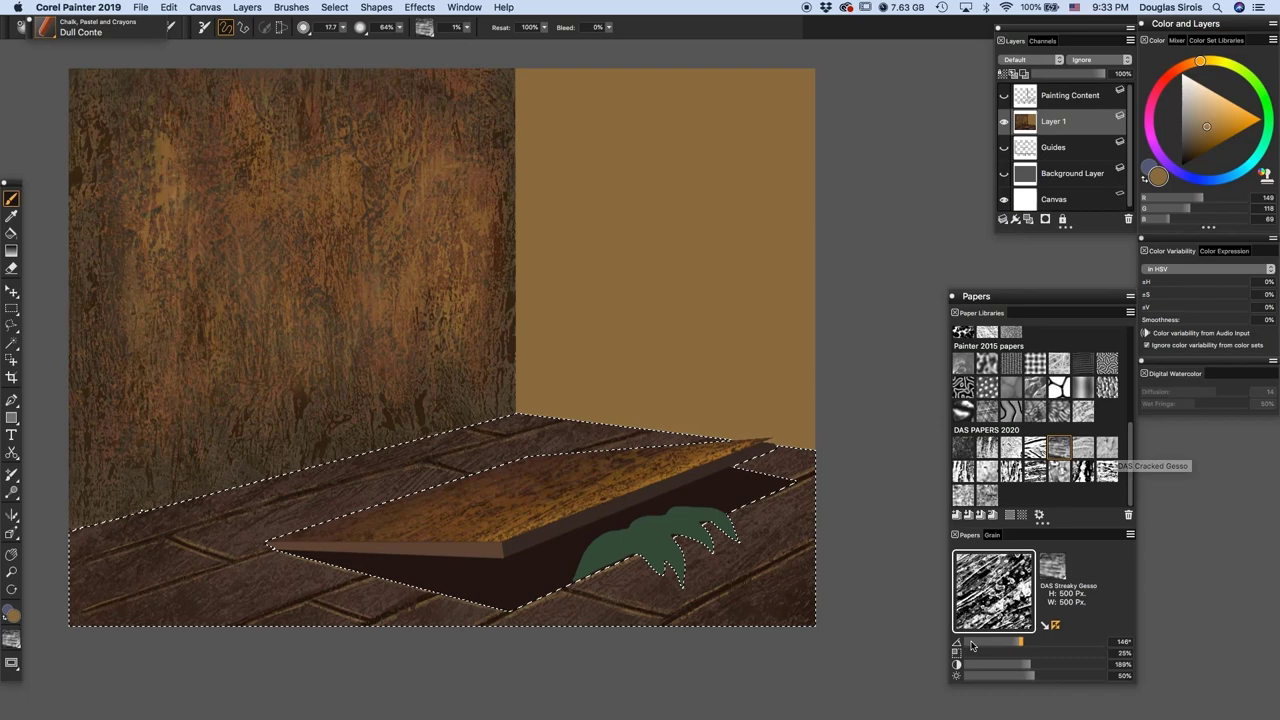
{"action": "left_click_drag", "start_coordinate": [1008, 645], "coordinate": [1021, 645]}
{"action": "left_click", "coordinate": [967, 653]}
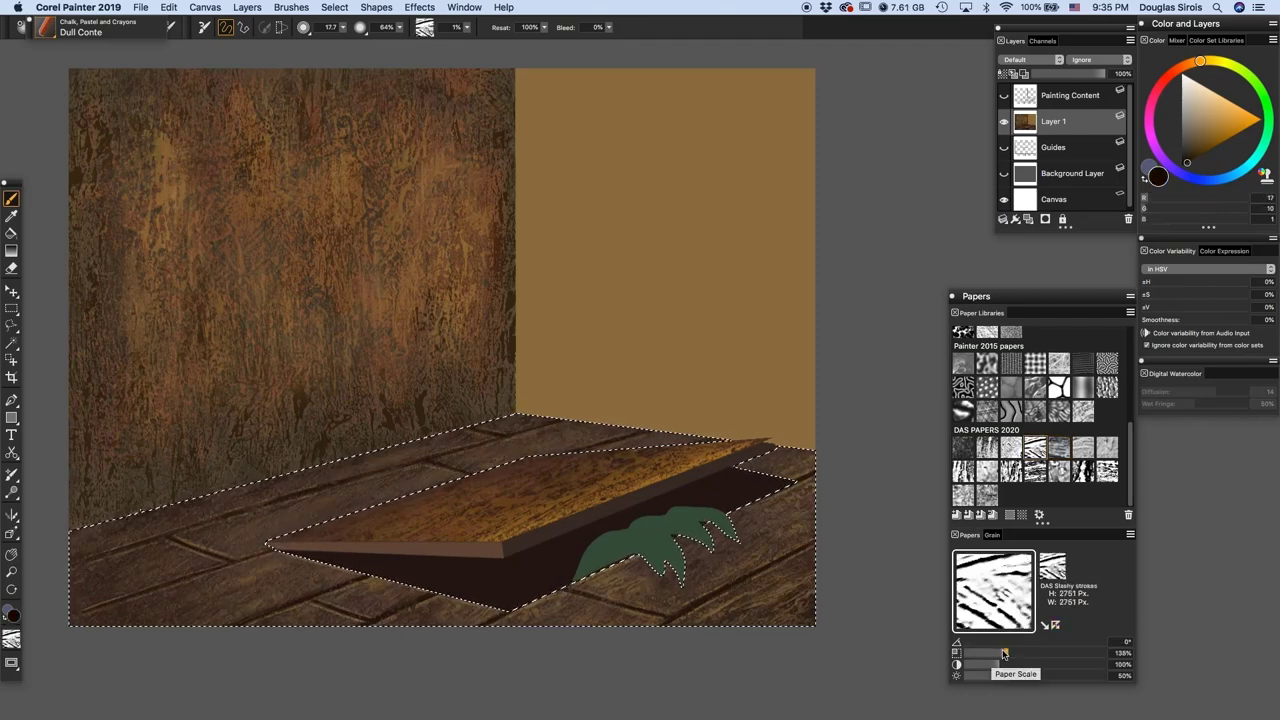
{"action": "left_click_drag", "start_coordinate": [1008, 657], "coordinate": [968, 660]}
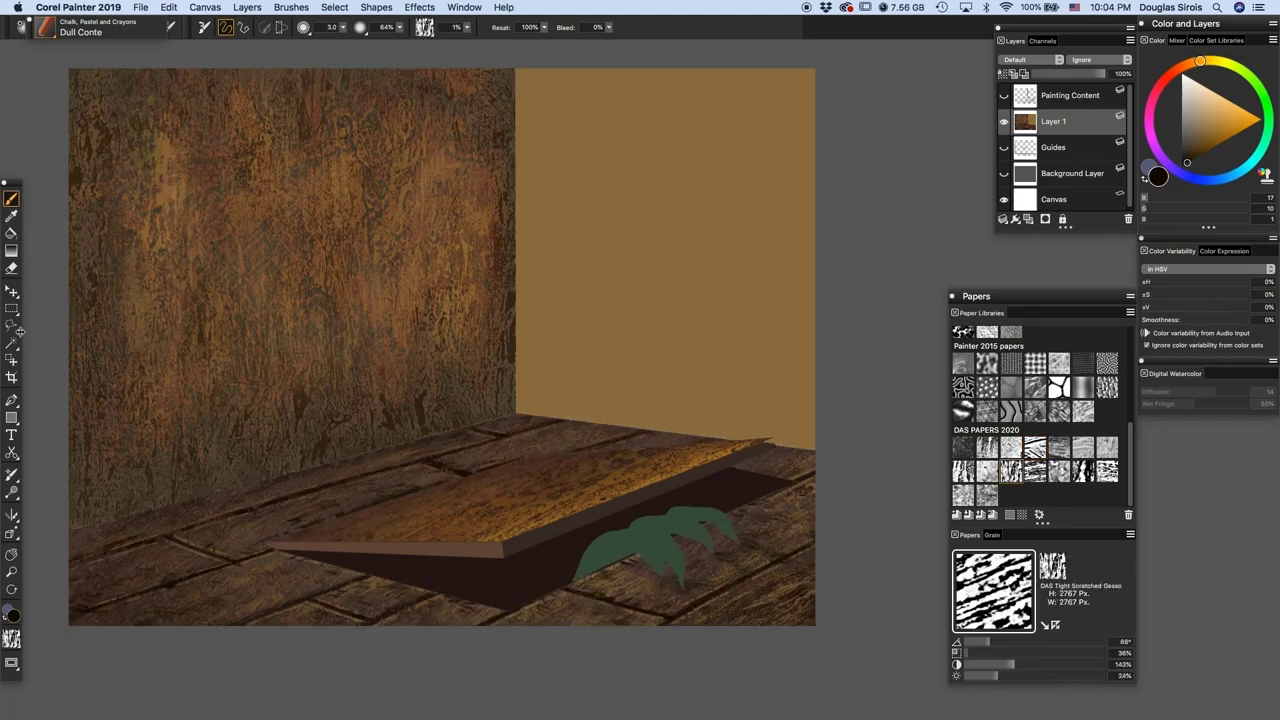
- Select the right wall with the Magic Wand and try a dark brown stroke on it using the DAS Cracked Gesso paper
{"action": "left_click", "coordinate": [11, 341]}
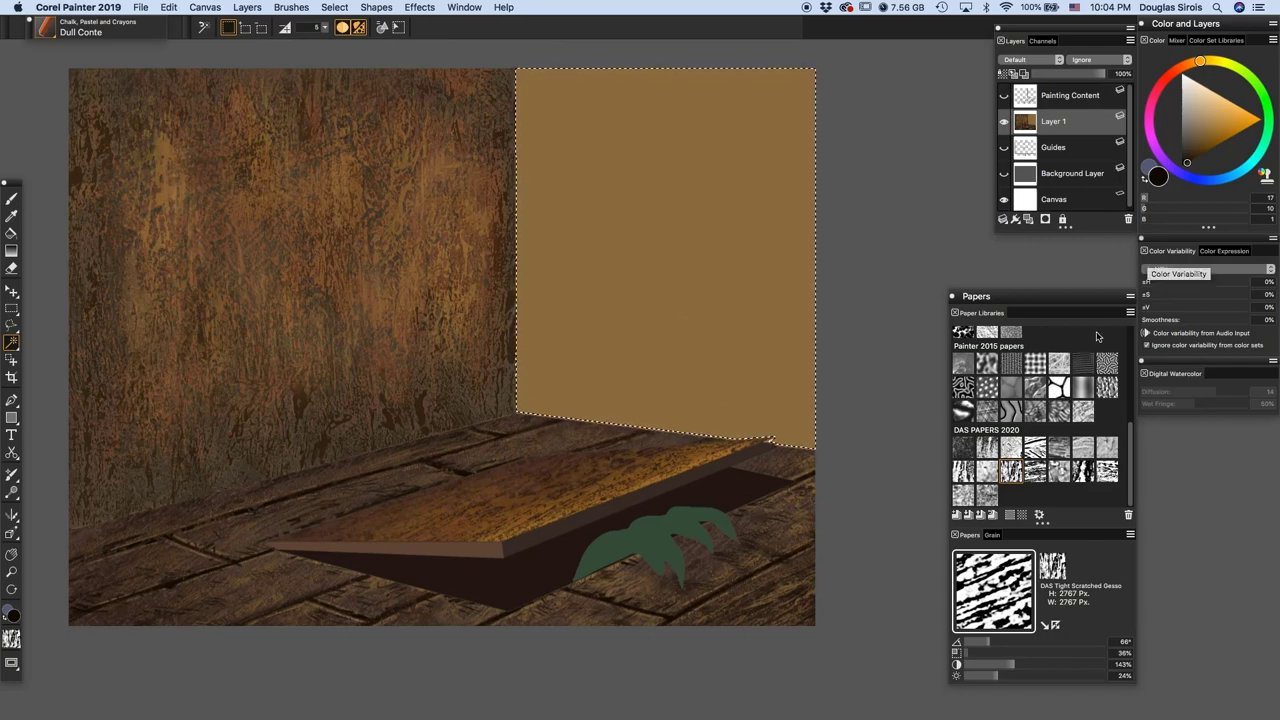
{"action": "left_click", "coordinate": [1189, 158]}
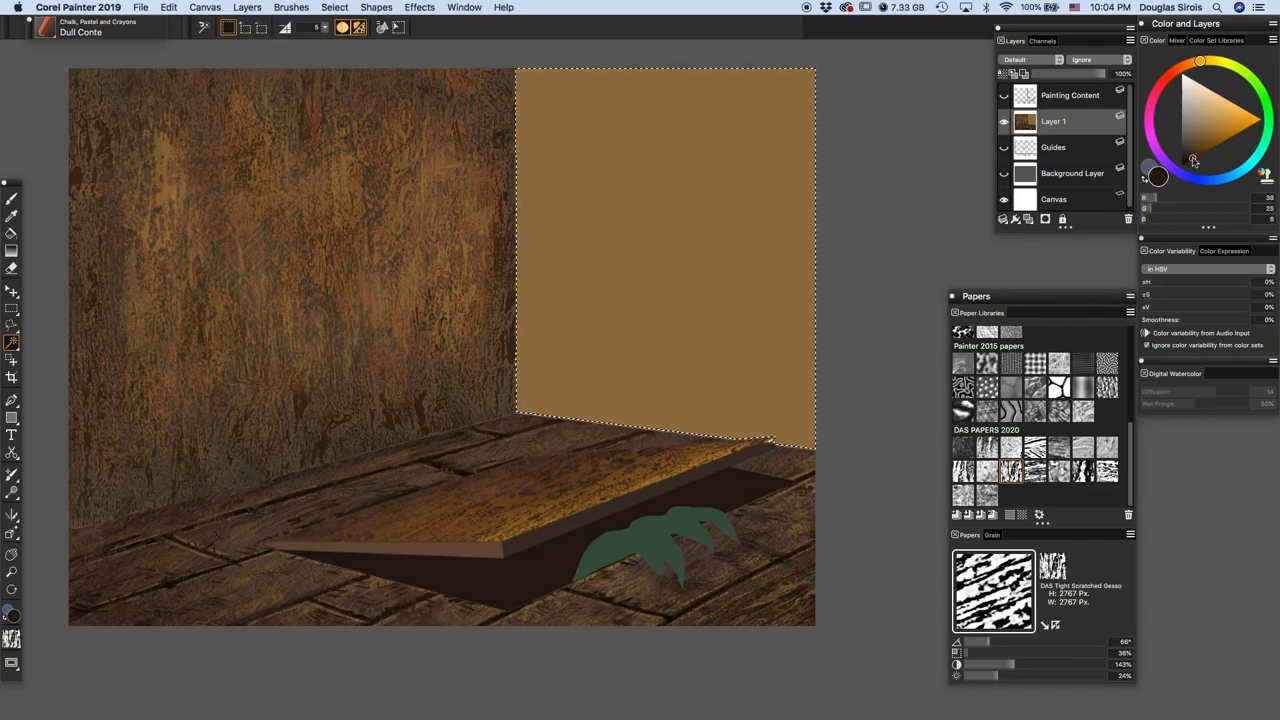
{"action": "left_click", "coordinate": [1107, 447]}
{"action": "key", "text": "b"}
{"action": "left_click_drag", "start_coordinate": [750, 275], "coordinate": [750, 420]}
{"action": "key", "text": "super+z"}
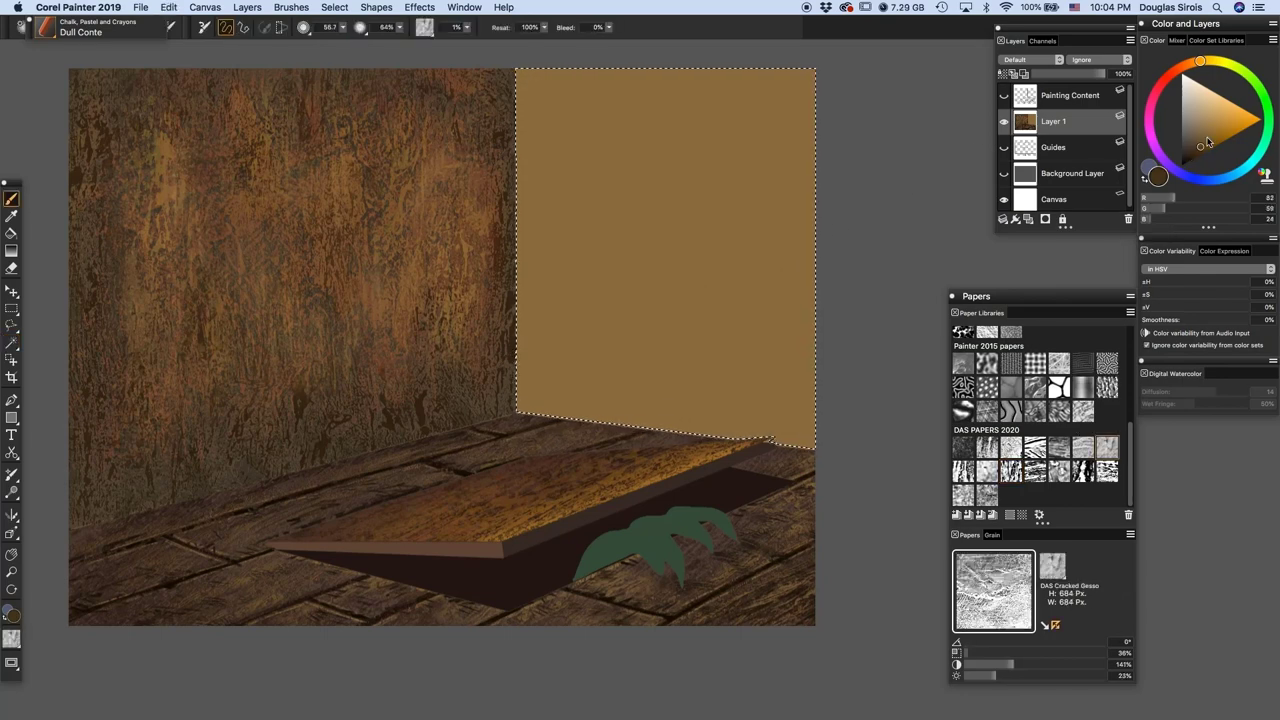
- Paint the right wall in medium brown (RGB 115, 89, 49) with the DAS Cracked Gesso paper
{"action": "left_click", "coordinate": [1205, 139]}
{"action": "left_click_drag", "start_coordinate": [1205, 139], "coordinate": [1203, 136]}
{"action": "mouse_move", "coordinate": [818, 430]}
{"action": "left_mouse_down"}
{"action": "mouse_move", "coordinate": [818, 385]}
{"action": "mouse_move", "coordinate": [742, 415]}
{"action": "mouse_move", "coordinate": [677, 402]}
{"action": "mouse_move", "coordinate": [620, 360]}
{"action": "mouse_move", "coordinate": [560, 350]}
{"action": "mouse_move", "coordinate": [525, 300]}
{"action": "mouse_move", "coordinate": [530, 120]}
{"action": "mouse_move", "coordinate": [560, 180]}
{"action": "mouse_move", "coordinate": [605, 200]}
{"action": "mouse_move", "coordinate": [635, 150]}
{"action": "mouse_move", "coordinate": [683, 228]}
{"action": "mouse_move", "coordinate": [730, 90]}
{"action": "mouse_move", "coordinate": [775, 270]}
{"action": "mouse_move", "coordinate": [808, 160]}
{"action": "left_mouse_up"}
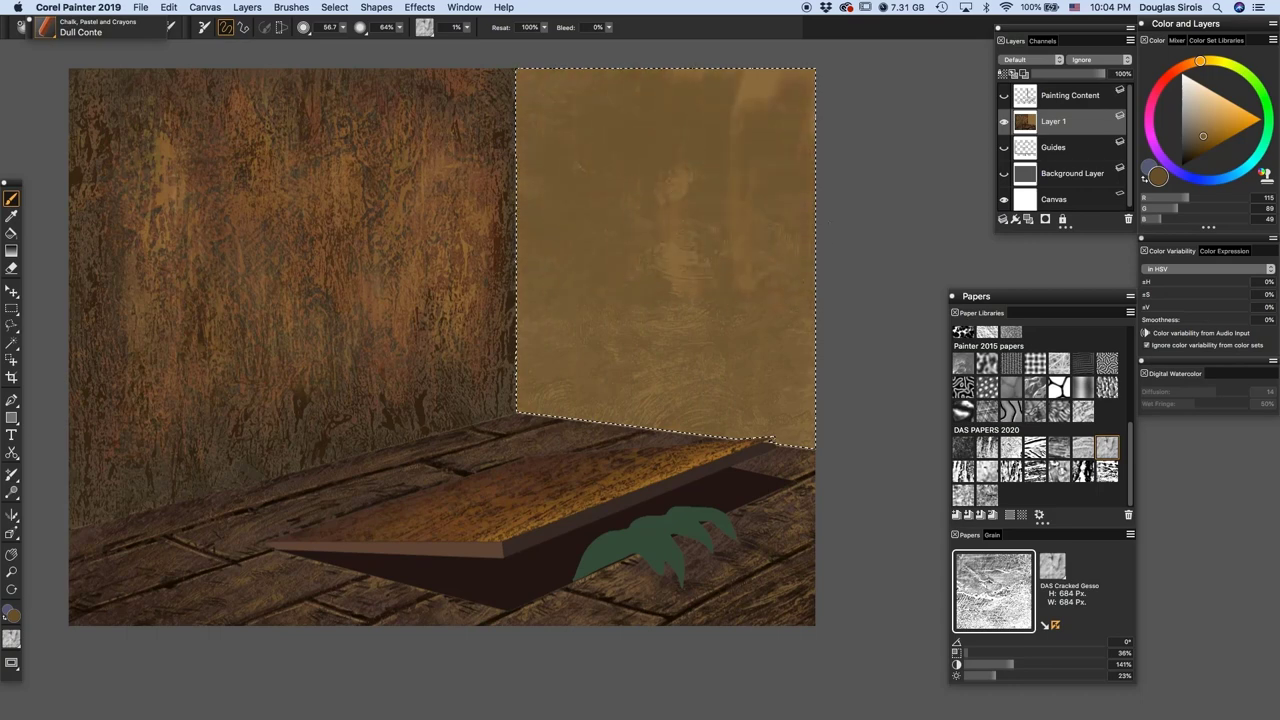
{"action": "left_click_drag", "start_coordinate": [766, 92], "coordinate": [742, 98]}
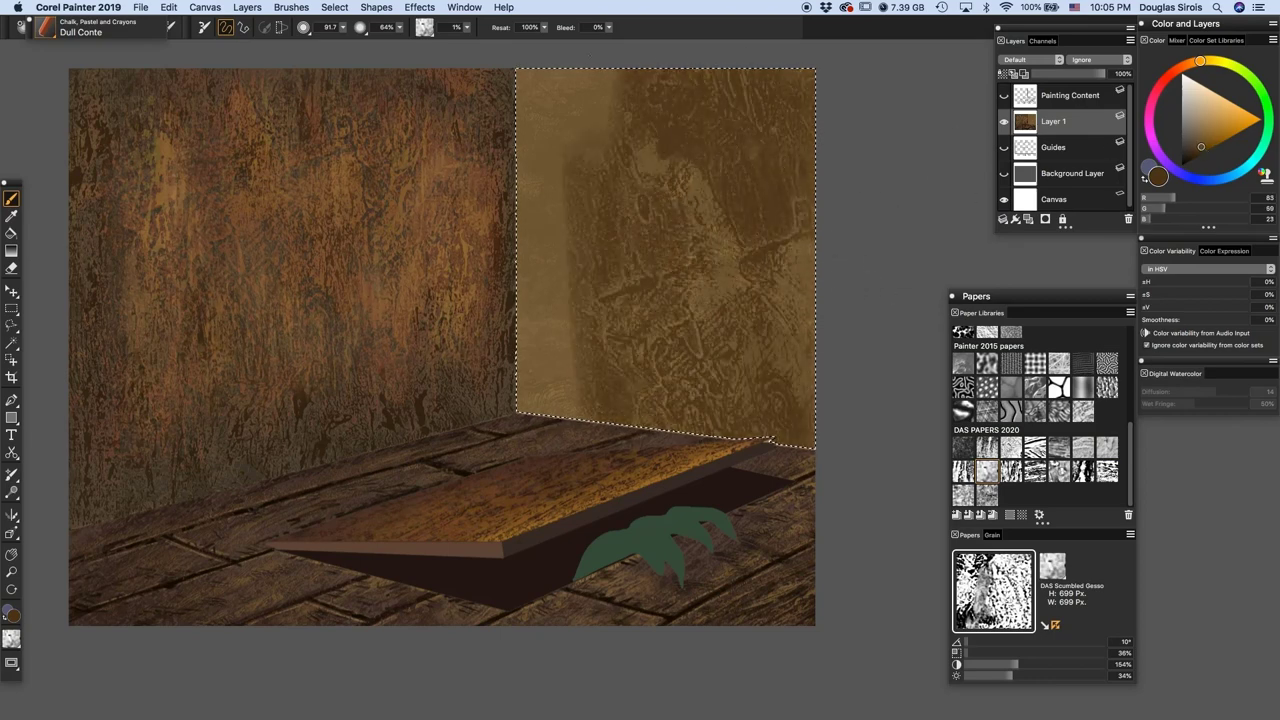
- Paint brown (RGB 83, 59, 23) over the right wall with the DAS Scumbled Gesso paper and pick a darker brown (RGB 55, 36, 7)
{"action": "left_click_drag", "start_coordinate": [603, 178], "coordinate": [566, 385]}
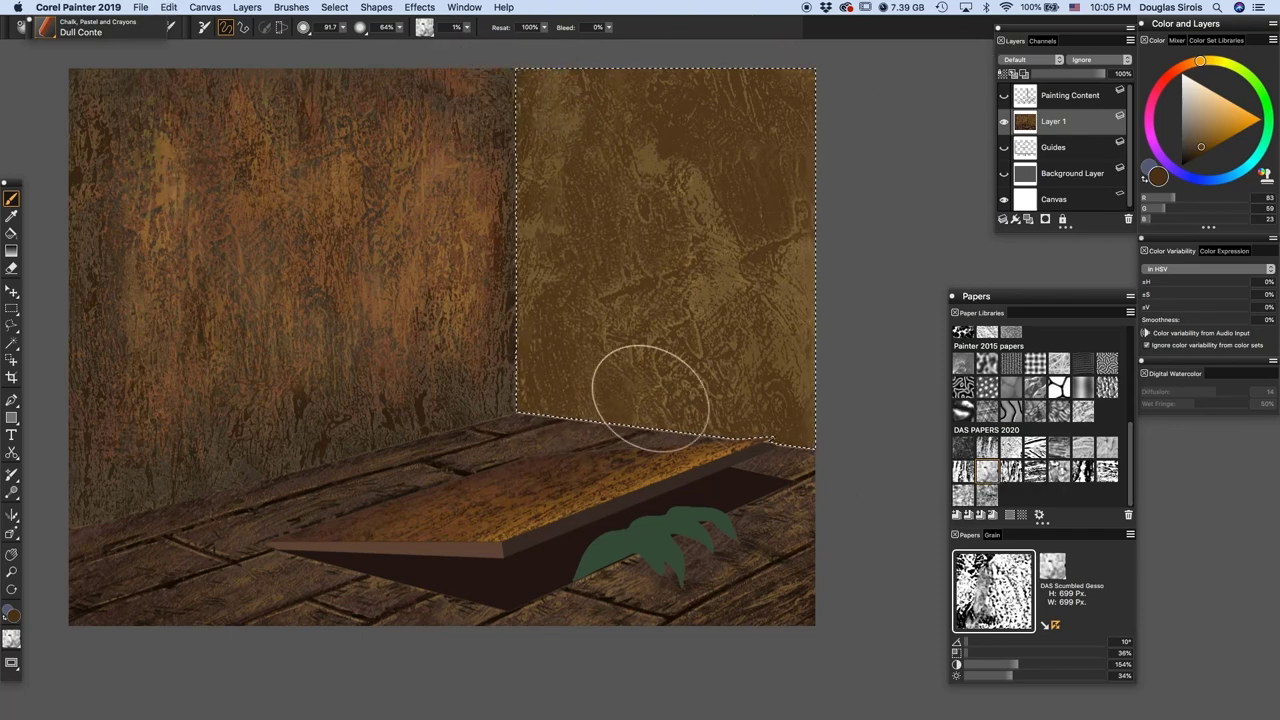
{"action": "left_click", "coordinate": [1198, 155]}
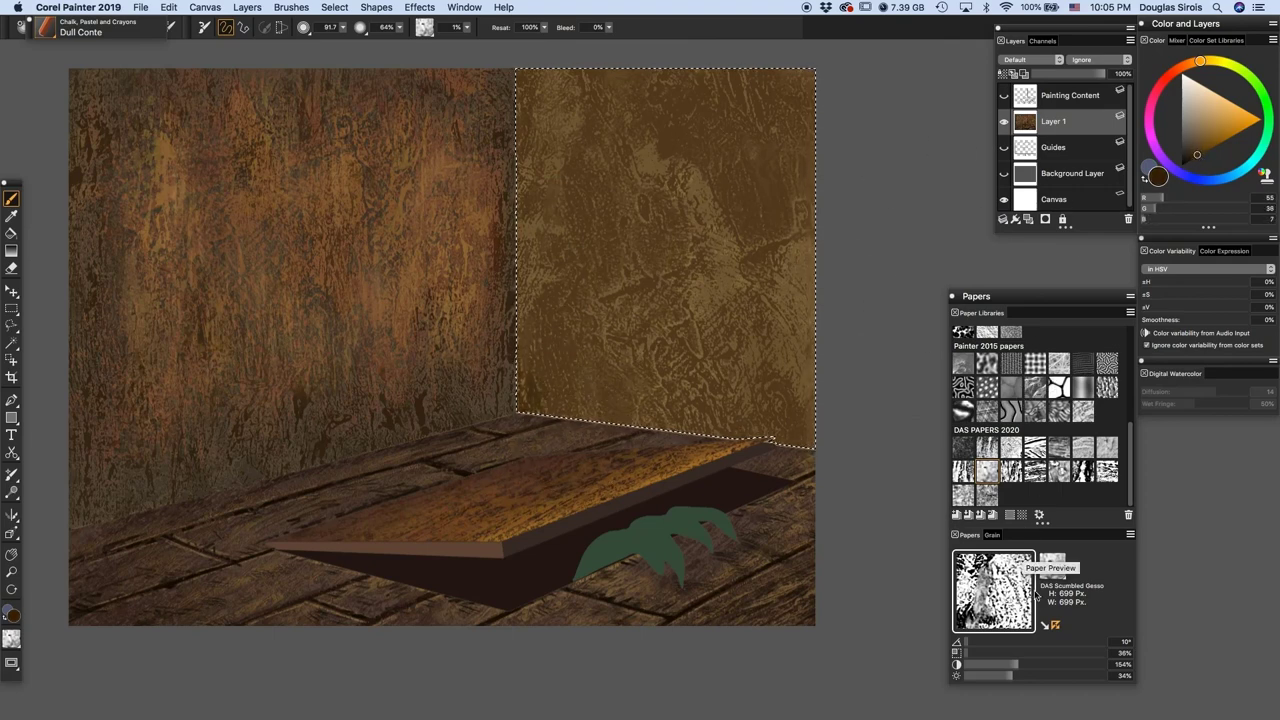
{"action": "left_click_drag", "start_coordinate": [969, 653], "coordinate": [966, 653]}
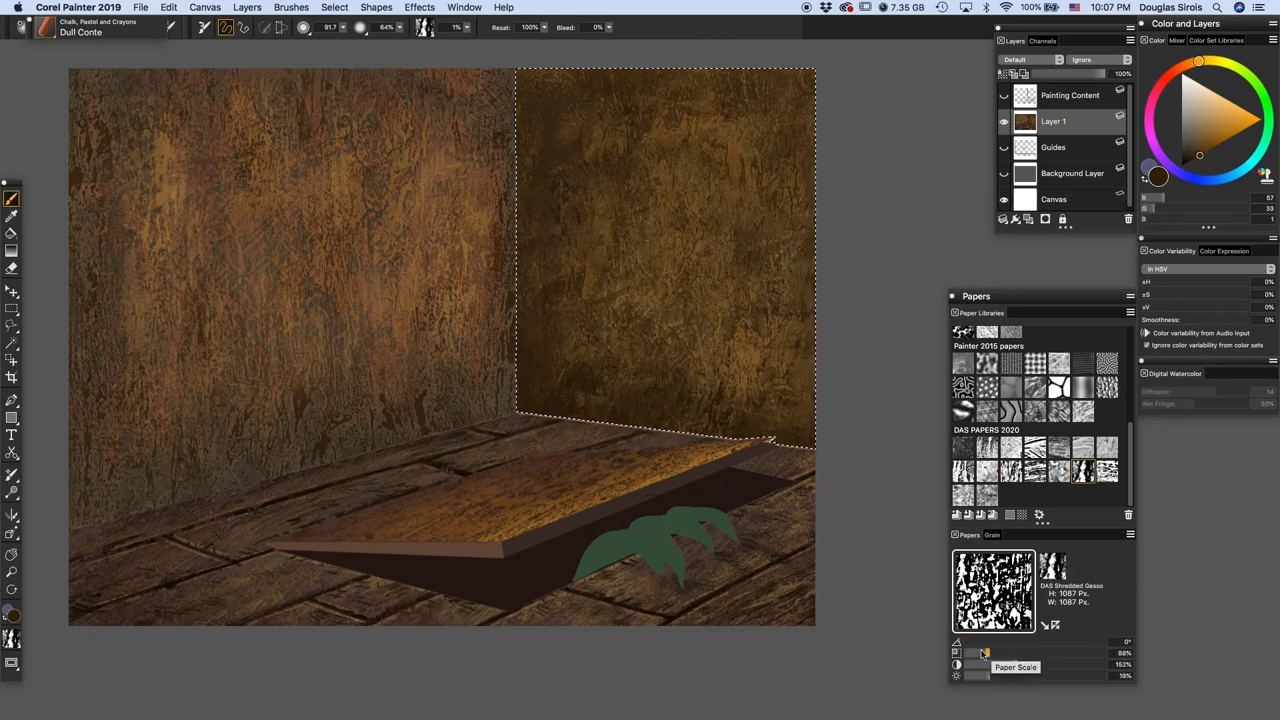
- Paint large dark patches (RGB 57, 33, 1) on the right wall with DAS Shredded Gesso at 251% scale, and reduce the paper scale
{"action": "left_click_drag", "start_coordinate": [988, 652], "coordinate": [1049, 652]}
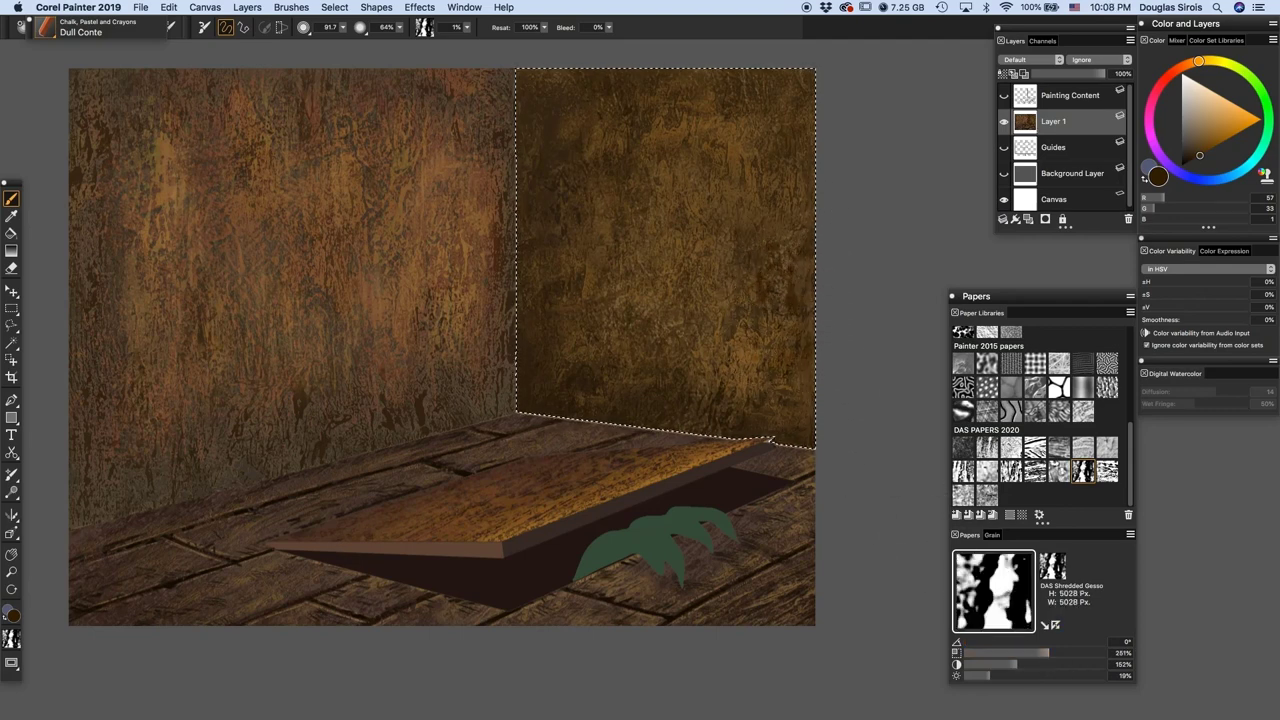
{"action": "left_click_drag", "start_coordinate": [782, 283], "coordinate": [776, 256]}
{"action": "mouse_move", "coordinate": [657, 126]}
{"action": "left_mouse_down"}
{"action": "mouse_move", "coordinate": [666, 144]}
{"action": "mouse_move", "coordinate": [660, 130]}
{"action": "left_mouse_up"}
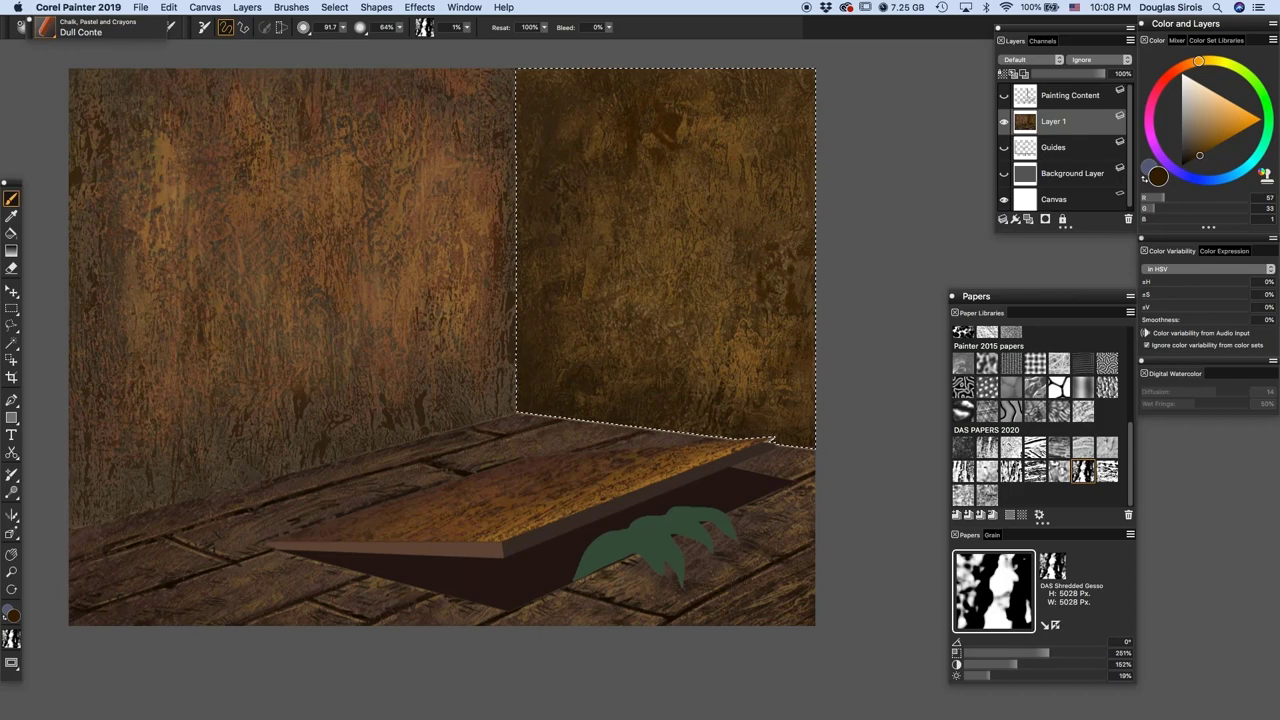
{"action": "left_click_drag", "start_coordinate": [1049, 653], "coordinate": [1025, 653]}
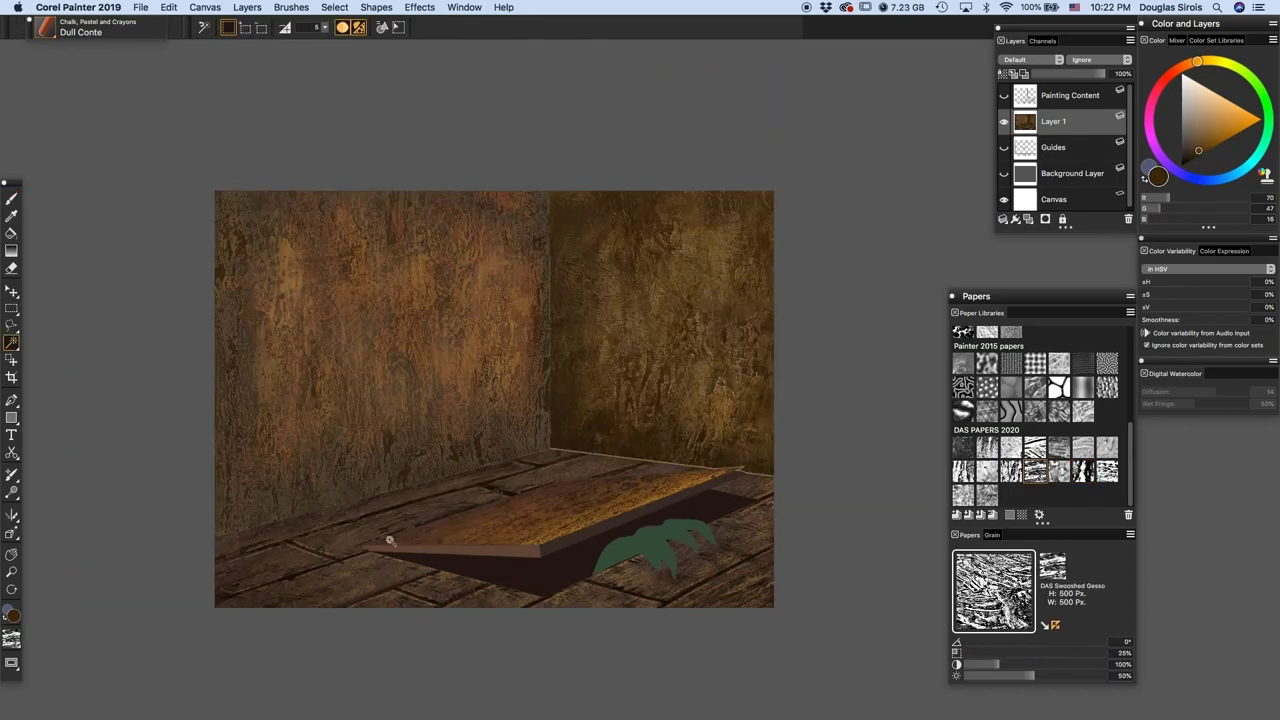
- Select the trapdoor's two thin side edges with the Magic Wand and refine the selection with the Lasso
{"action": "left_click", "coordinate": [558, 545], "text": "shift"}
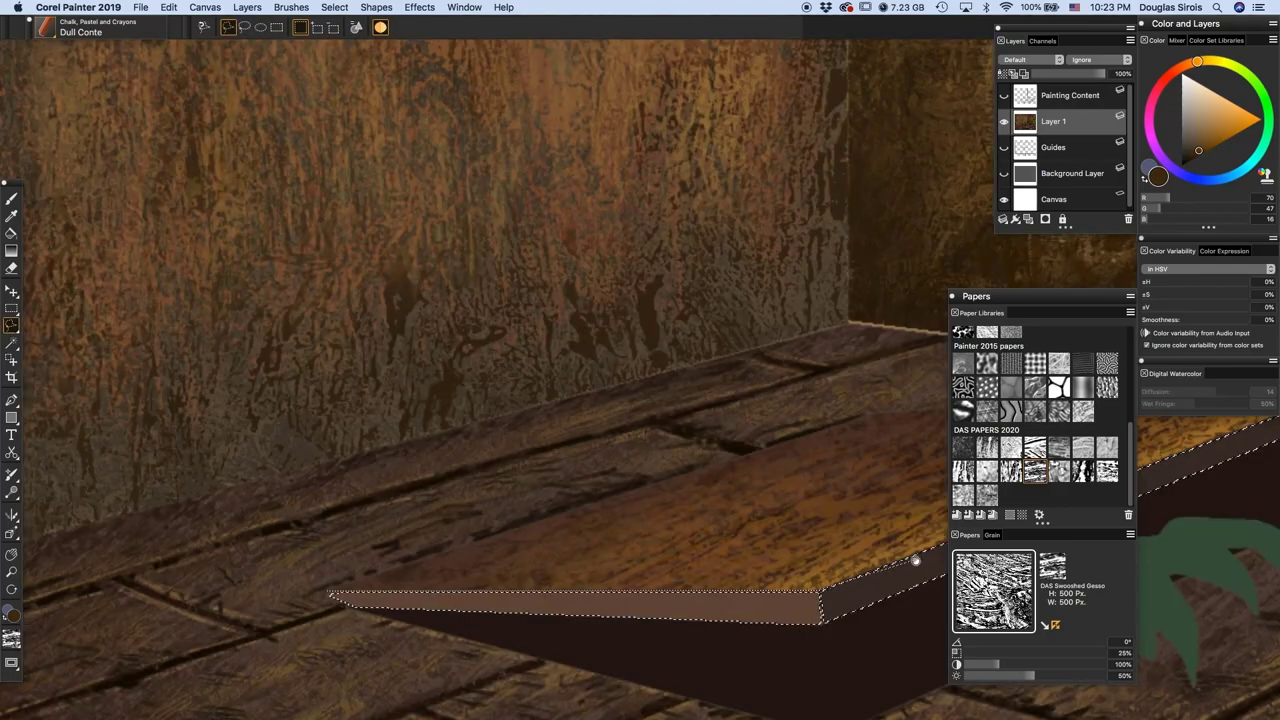
{"action": "left_click_drag", "start_coordinate": [915, 561], "coordinate": [333, 630]}
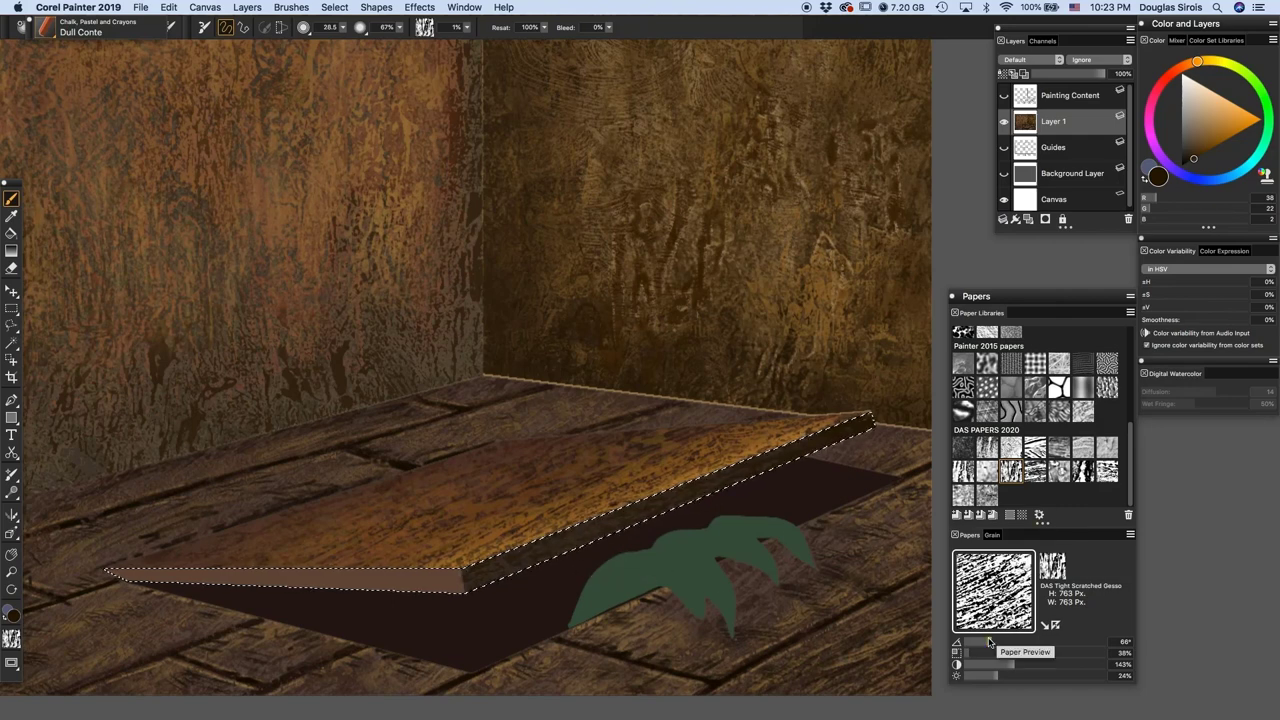
- Texture the trapdoor's side edges in brown (RGB 134, 95, 46) with DAS Tight Scratched Gesso at 75° and 25% scale
{"action": "mouse_move", "coordinate": [987, 642]}
{"action": "left_mouse_down"}
{"action": "mouse_move", "coordinate": [964, 642]}
{"action": "mouse_move", "coordinate": [995, 645]}
{"action": "left_mouse_up"}
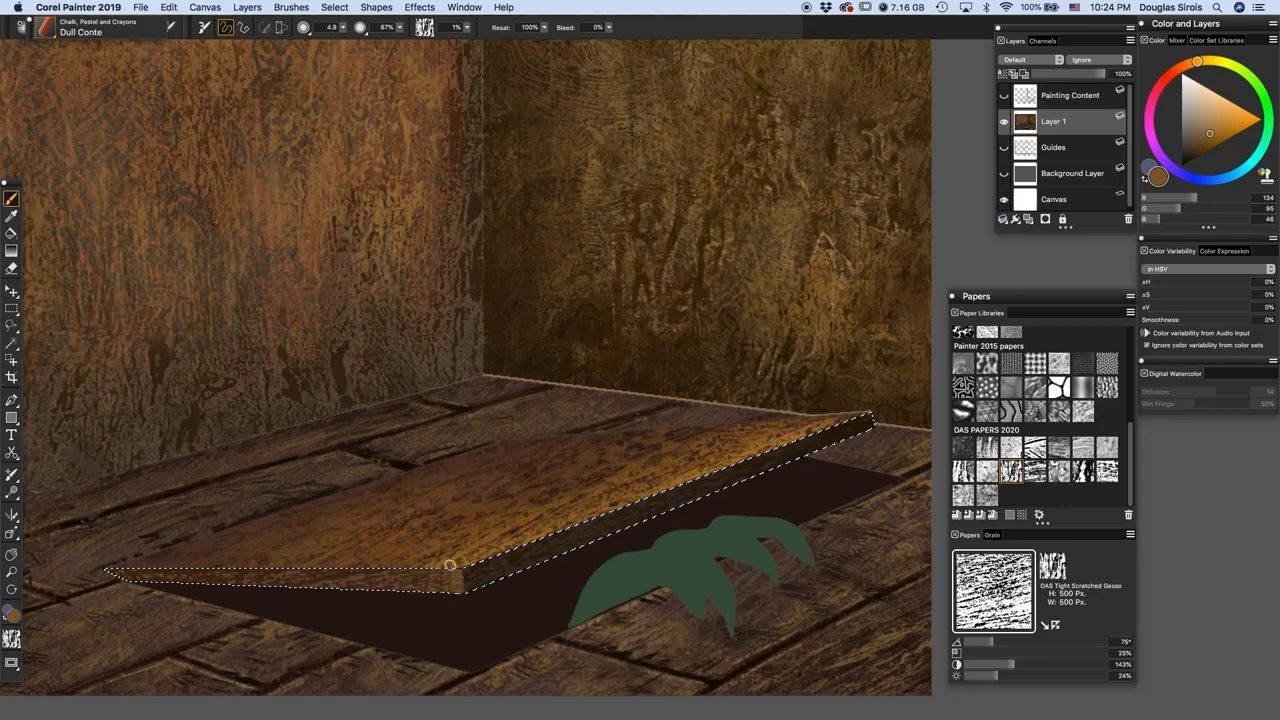
{"action": "left_click_drag", "start_coordinate": [450, 567], "coordinate": [388, 572]}
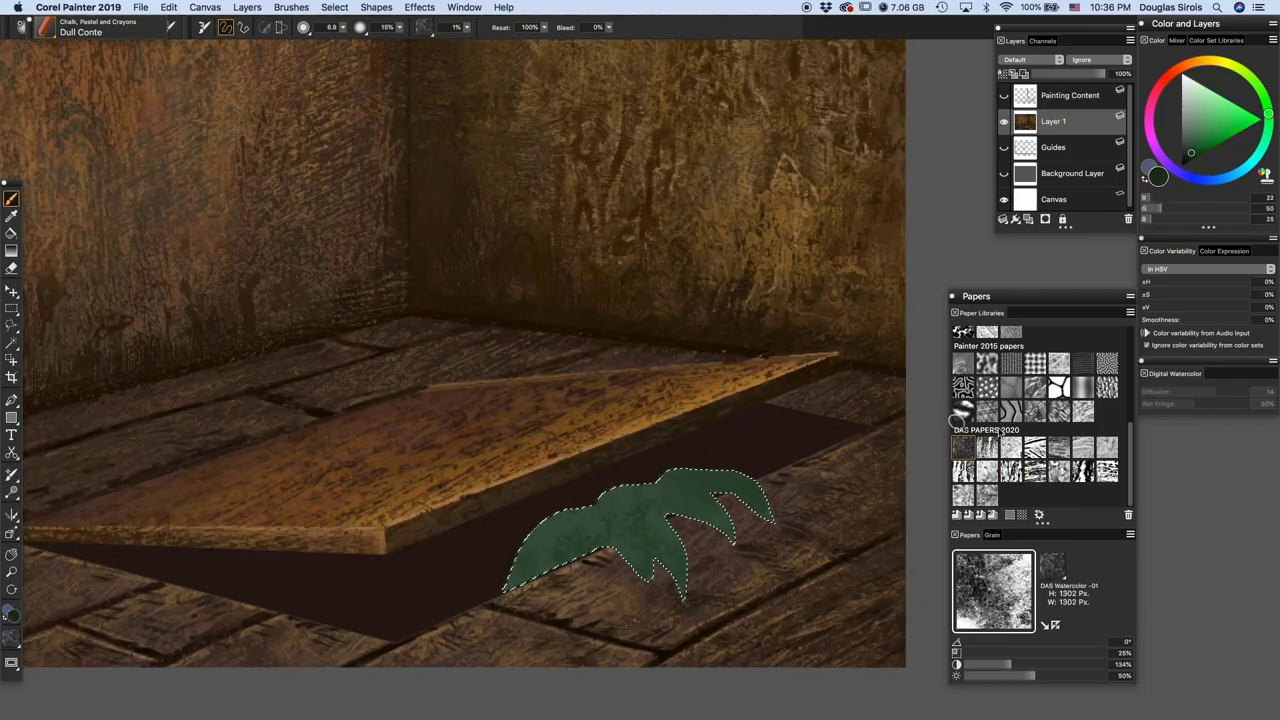
- Texture the selected green claw in dark green (RGB 22, 50, 25) with the DAS Watercolor -01 paper at 65% scale
{"action": "left_click_drag", "start_coordinate": [965, 652], "coordinate": [977, 654]}
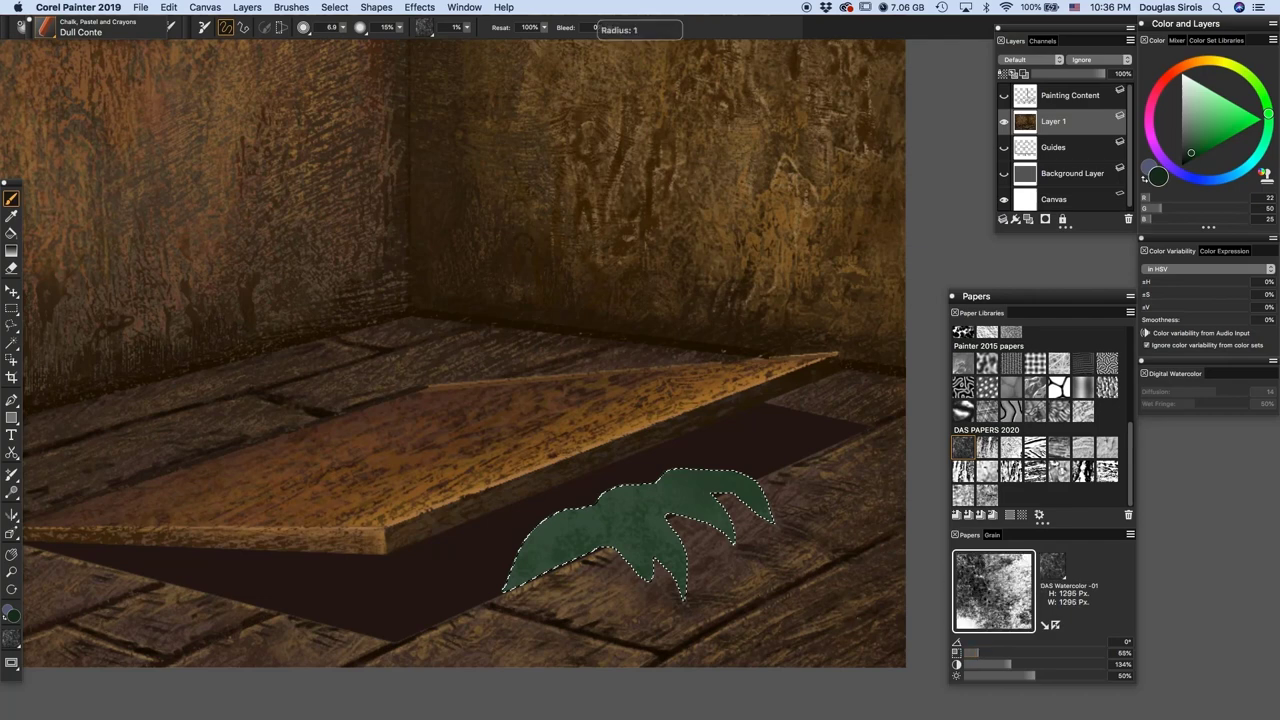
{"action": "left_click_drag", "start_coordinate": [860, 619], "coordinate": [862, 622]}
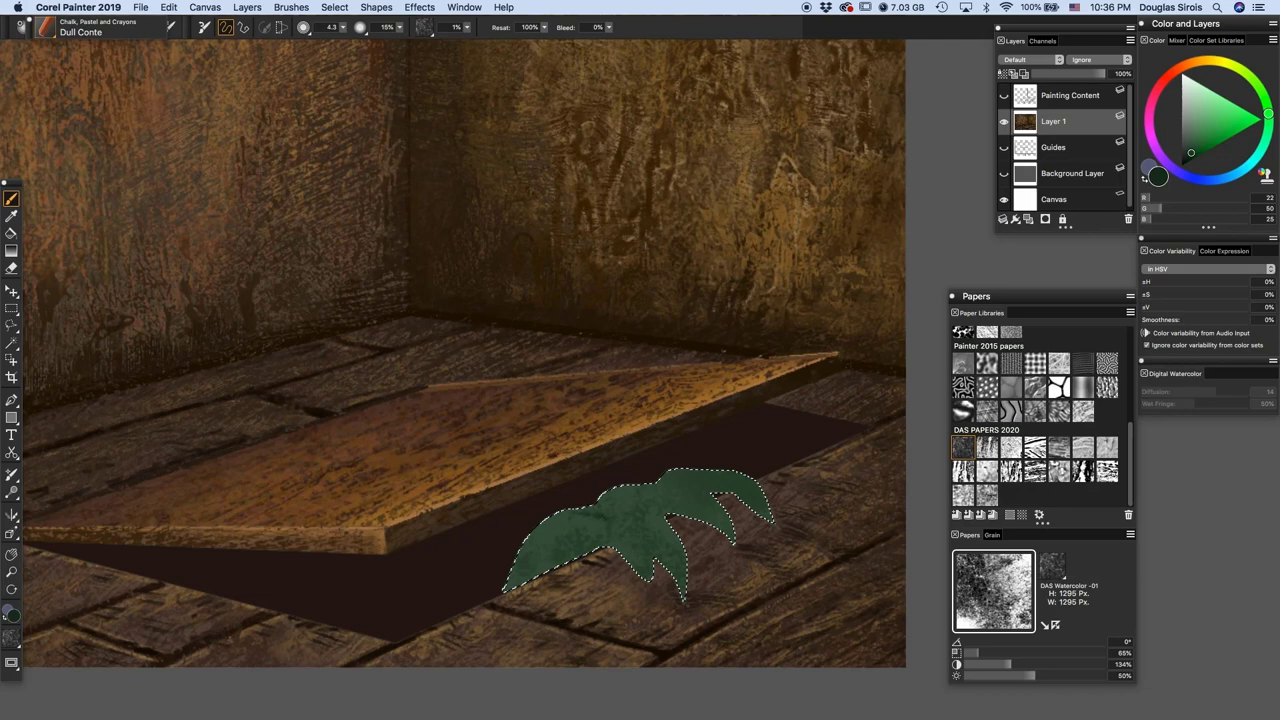
{"action": "left_click", "coordinate": [1107, 448]}
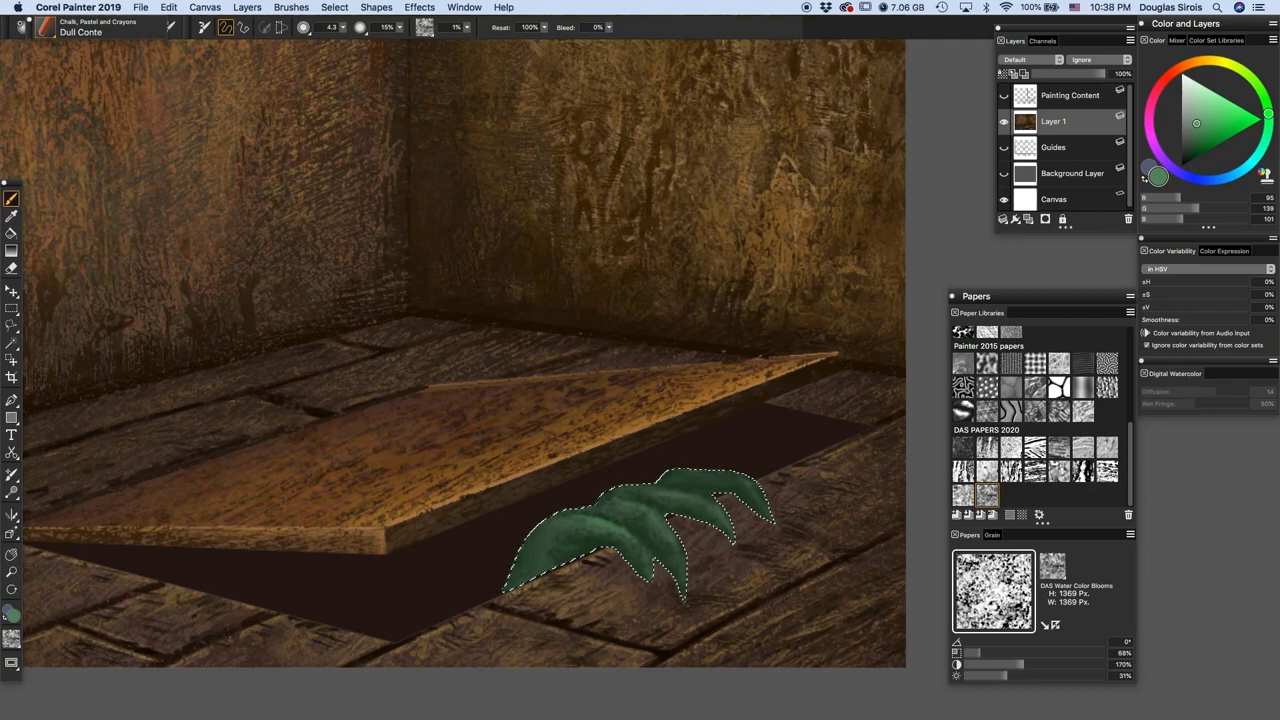
- Shade the claw and its outer edges in very dark green (RGB 1, 35, 5), dropping the selection along the way
{"action": "left_click", "coordinate": [1193, 160]}
{"action": "mouse_move", "coordinate": [524, 581]}
{"action": "left_mouse_down"}
{"action": "mouse_move", "coordinate": [608, 547]}
{"action": "mouse_move", "coordinate": [651, 580]}
{"action": "mouse_move", "coordinate": [655, 563]}
{"action": "left_mouse_up"}
{"action": "key", "text": "super+d"}
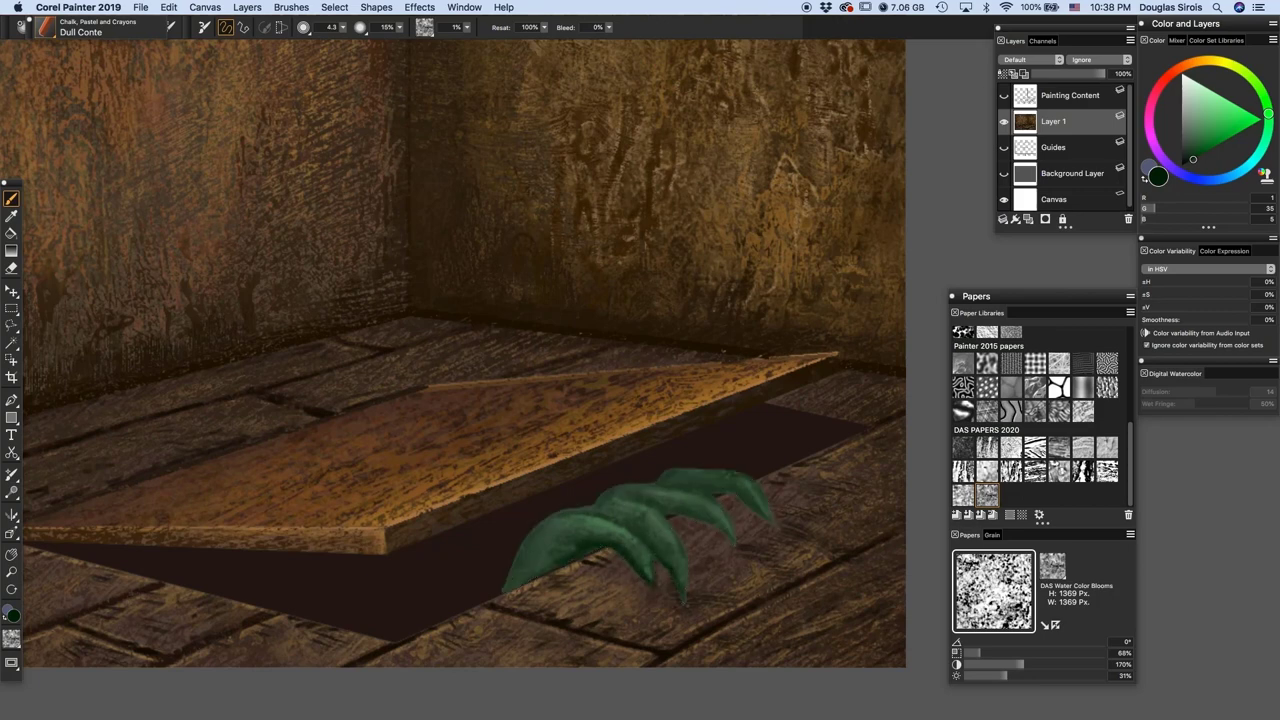
{"action": "left_click_drag", "start_coordinate": [528, 538], "coordinate": [506, 590]}
{"action": "key", "text": "bracketright"}
{"action": "key", "text": "bracketright"}
{"action": "left_click_drag", "start_coordinate": [541, 541], "coordinate": [547, 554]}
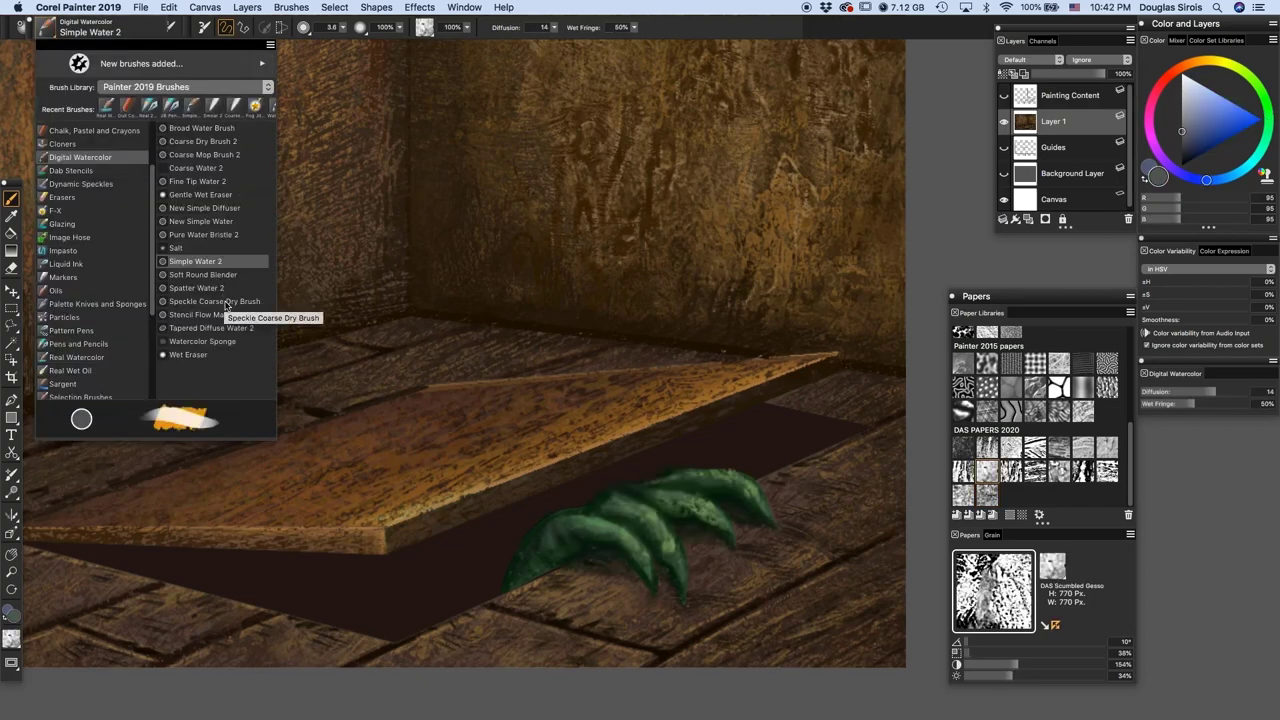
- Switch to the Speckle Coarse Dry Brush of Digital Watercolor with diffusion 11 and wet fringe 71%
{"action": "left_click", "coordinate": [228, 302]}
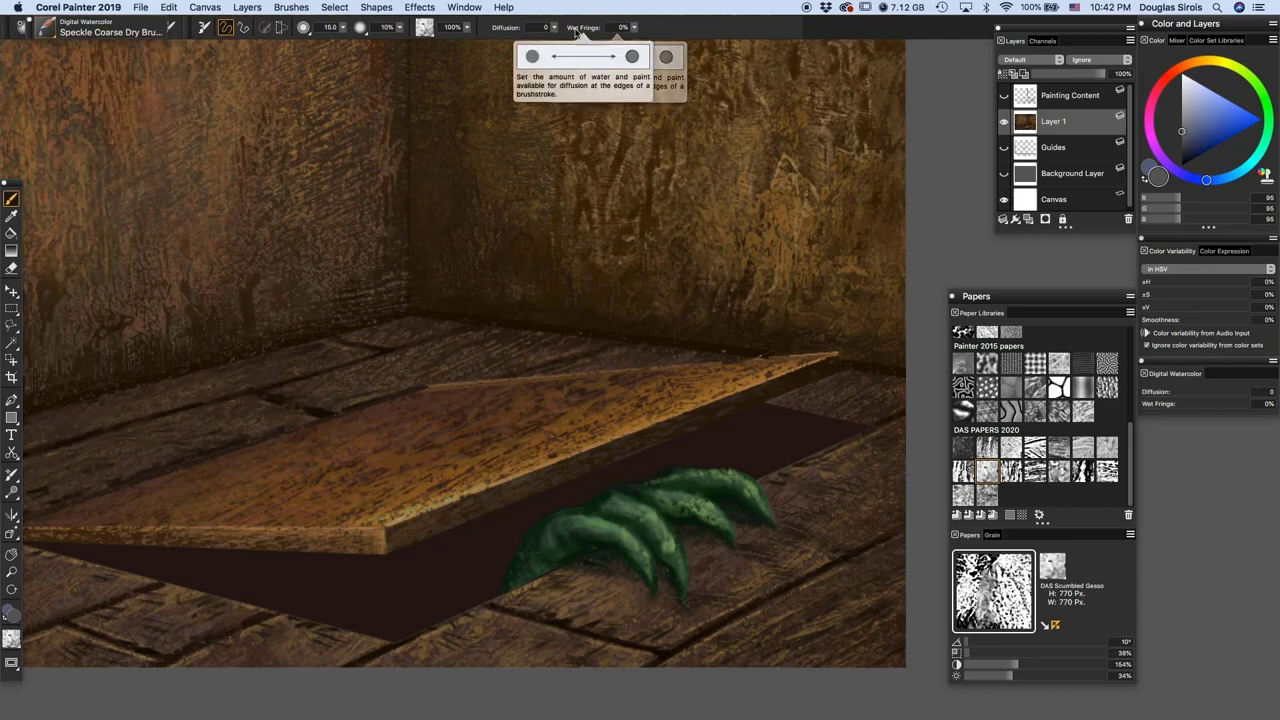
{"action": "left_click", "coordinate": [553, 27]}
{"action": "left_click_drag", "start_coordinate": [486, 42], "coordinate": [660, 41]}
{"action": "left_click", "coordinate": [632, 27]}
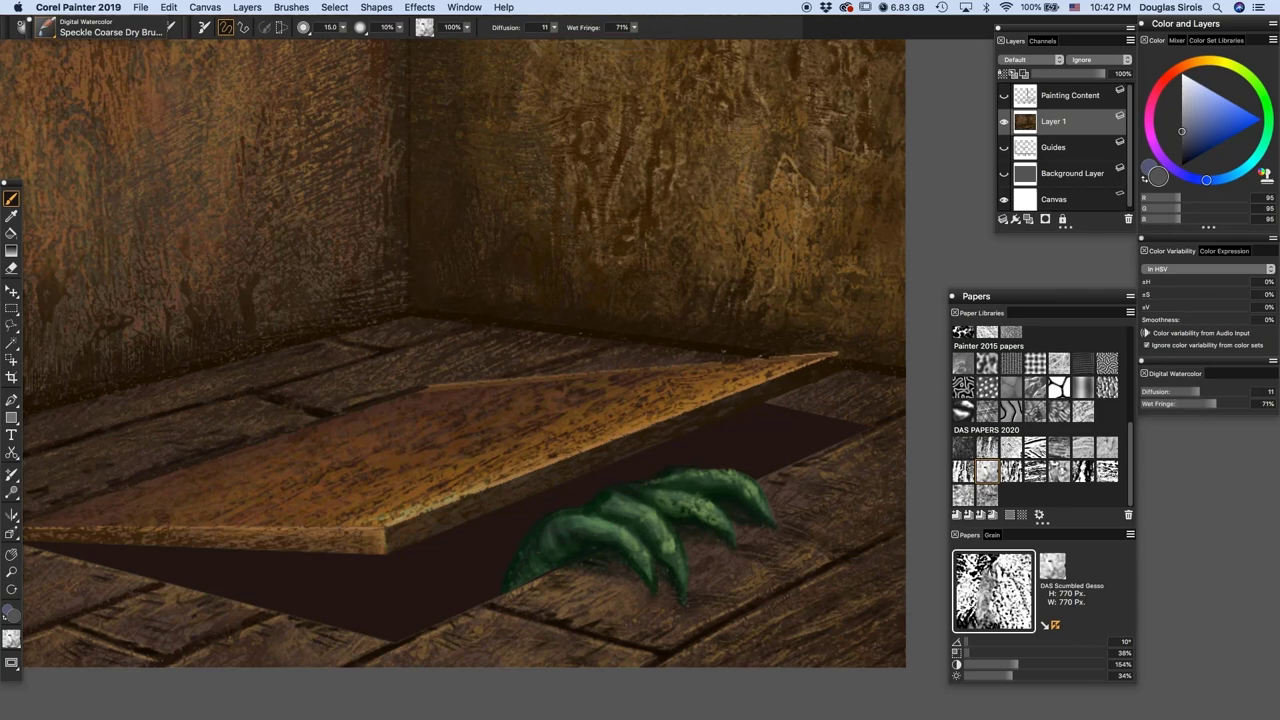
- Paint dark blue (RGB 31, 50, 111) shadows in the opening beneath the trapdoor and over the claw
{"action": "left_click", "coordinate": [1201, 138]}
{"action": "left_click", "coordinate": [1208, 140]}
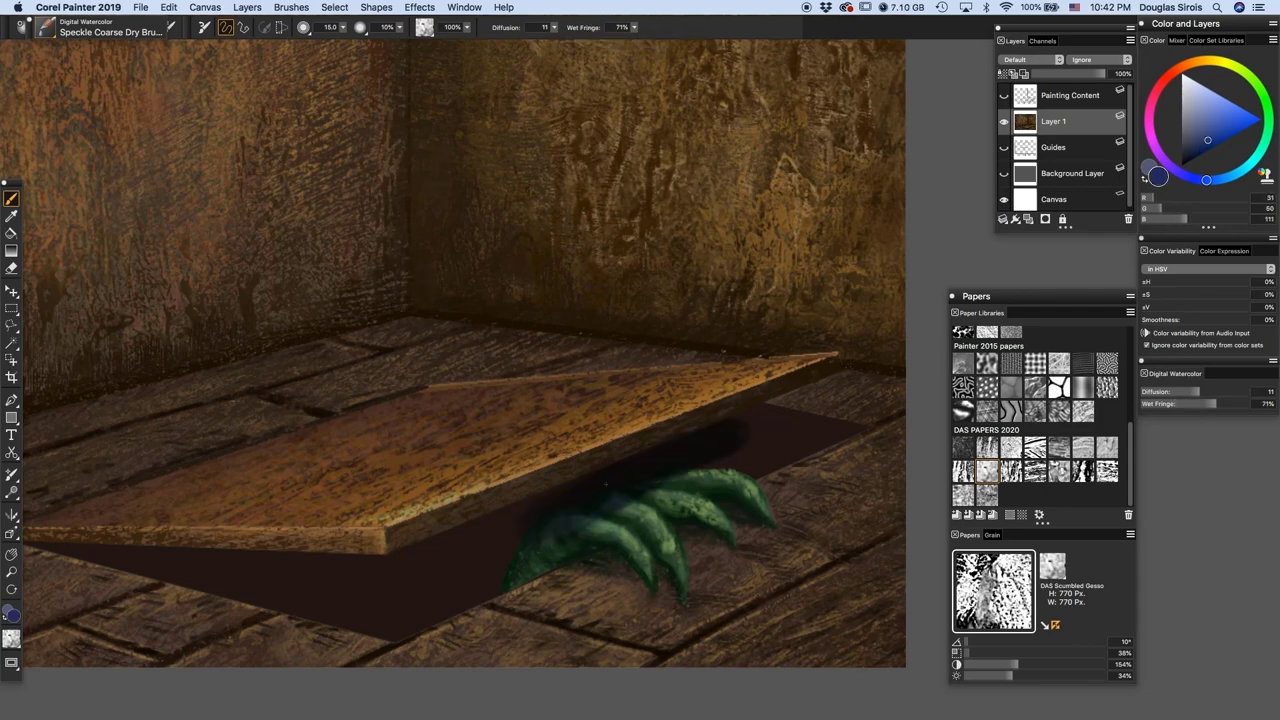
{"action": "mouse_move", "coordinate": [672, 474]}
{"action": "left_mouse_down"}
{"action": "mouse_move", "coordinate": [740, 475]}
{"action": "mouse_move", "coordinate": [860, 436]}
{"action": "left_mouse_up"}
{"action": "left_click_drag", "start_coordinate": [768, 476], "coordinate": [844, 454]}
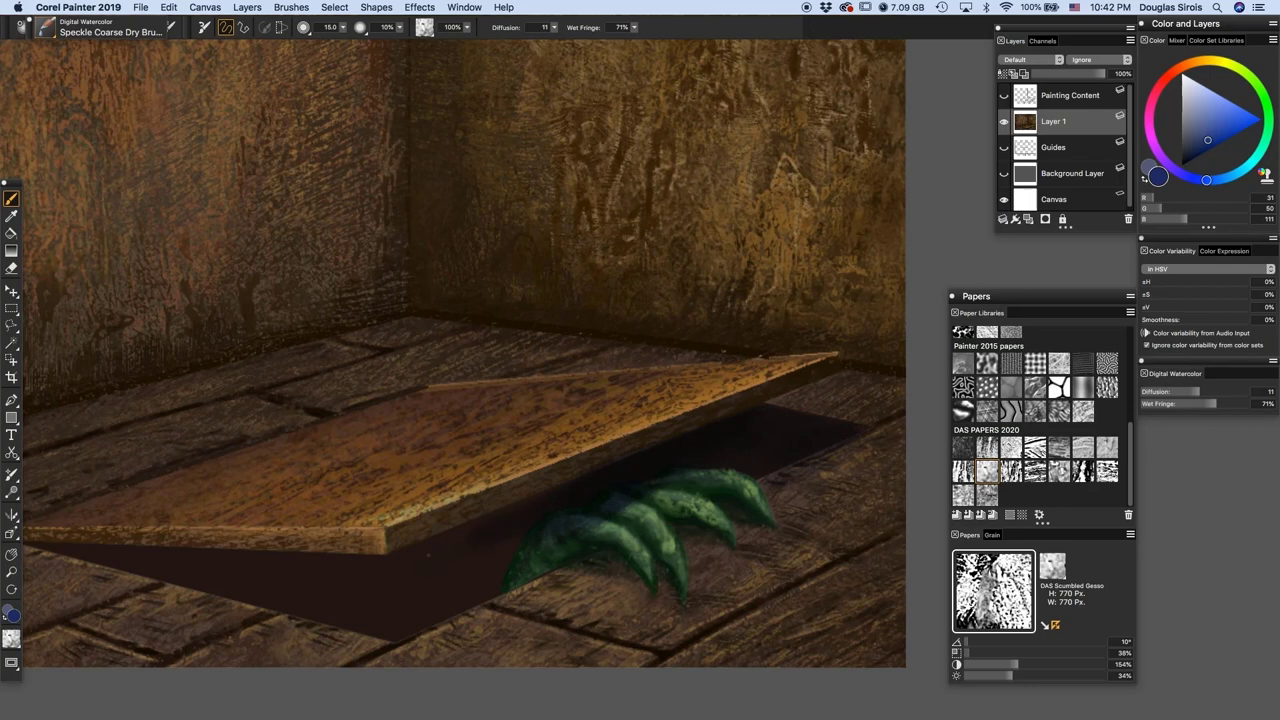
{"action": "mouse_move", "coordinate": [428, 555]}
{"action": "left_mouse_down"}
{"action": "mouse_move", "coordinate": [598, 568]}
{"action": "mouse_move", "coordinate": [645, 514]}
{"action": "mouse_move", "coordinate": [712, 504]}
{"action": "left_mouse_up"}
{"action": "left_click_drag", "start_coordinate": [668, 546], "coordinate": [742, 528]}
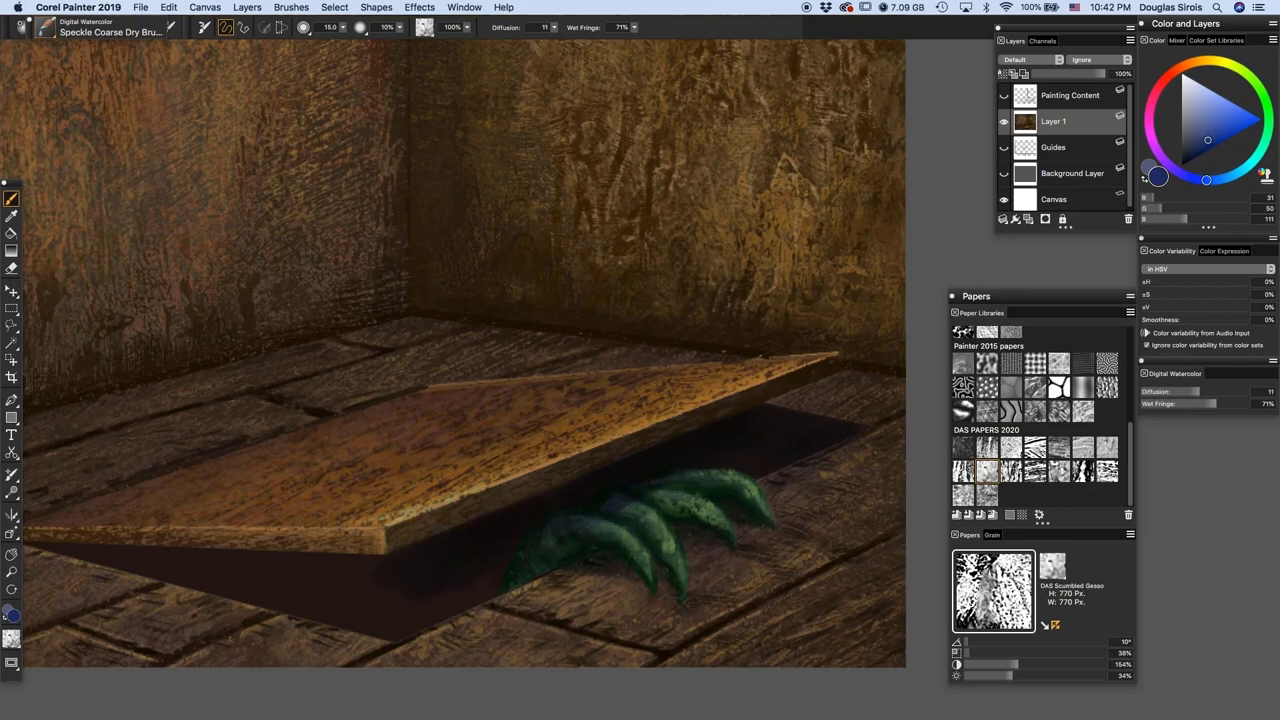
{"action": "left_click_drag", "start_coordinate": [675, 556], "coordinate": [680, 582]}
{"action": "left_click_drag", "start_coordinate": [651, 497], "coordinate": [709, 497]}
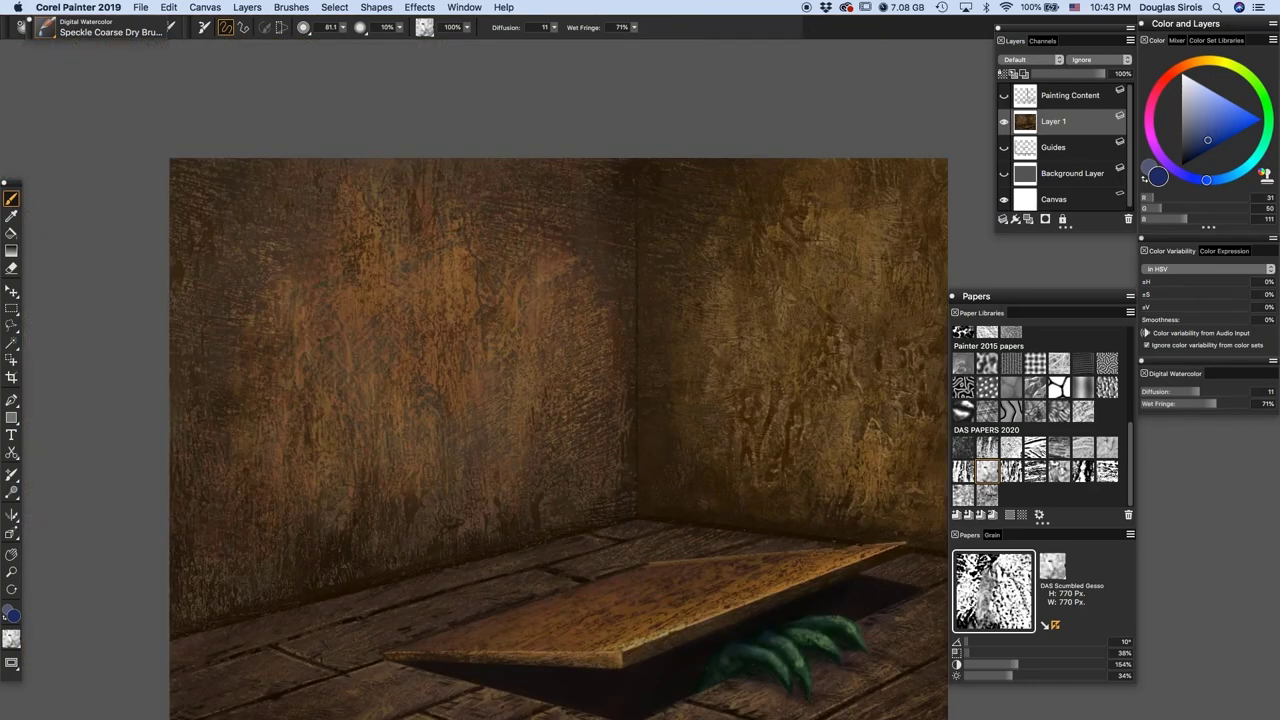
- Glaze the walls, floor, trapdoor and claw in dark blue with a size 81.1 brush and DAS Water Color Blooms paper at 38% scale
{"action": "left_click_drag", "start_coordinate": [680, 310], "coordinate": [590, 370]}
{"action": "left_click_drag", "start_coordinate": [1012, 447], "coordinate": [1033, 450]}
{"action": "left_click", "coordinate": [987, 495]}
{"action": "mouse_move", "coordinate": [625, 375]}
{"action": "left_mouse_down"}
{"action": "mouse_move", "coordinate": [905, 510]}
{"action": "mouse_move", "coordinate": [925, 340]}
{"action": "left_mouse_up"}
{"action": "mouse_move", "coordinate": [555, 245]}
{"action": "left_mouse_down"}
{"action": "mouse_move", "coordinate": [505, 215]}
{"action": "mouse_move", "coordinate": [225, 240]}
{"action": "left_mouse_up"}
{"action": "left_click_drag", "start_coordinate": [310, 270], "coordinate": [435, 300]}
{"action": "left_click_drag", "start_coordinate": [245, 465], "coordinate": [355, 560]}
{"action": "mouse_move", "coordinate": [480, 475]}
{"action": "left_mouse_down"}
{"action": "mouse_move", "coordinate": [445, 345]}
{"action": "mouse_move", "coordinate": [245, 400]}
{"action": "left_mouse_up"}
{"action": "mouse_move", "coordinate": [337, 667]}
{"action": "left_mouse_down"}
{"action": "mouse_move", "coordinate": [460, 497]}
{"action": "mouse_move", "coordinate": [800, 590]}
{"action": "left_mouse_up"}
{"action": "left_click_drag", "start_coordinate": [685, 455], "coordinate": [890, 430]}
{"action": "left_click_drag", "start_coordinate": [425, 430], "coordinate": [310, 530]}
{"action": "mouse_move", "coordinate": [405, 136]}
{"action": "left_mouse_down"}
{"action": "mouse_move", "coordinate": [409, 597]}
{"action": "mouse_move", "coordinate": [407, 579]}
{"action": "left_mouse_up"}
{"action": "left_click_drag", "start_coordinate": [900, 600], "coordinate": [880, 700]}
{"action": "left_click_drag", "start_coordinate": [920, 430], "coordinate": [594, 277]}
{"action": "left_click_drag", "start_coordinate": [605, 365], "coordinate": [480, 455]}
{"action": "left_click_drag", "start_coordinate": [480, 500], "coordinate": [621, 188]}
{"action": "left_click_drag", "start_coordinate": [770, 500], "coordinate": [745, 530]}
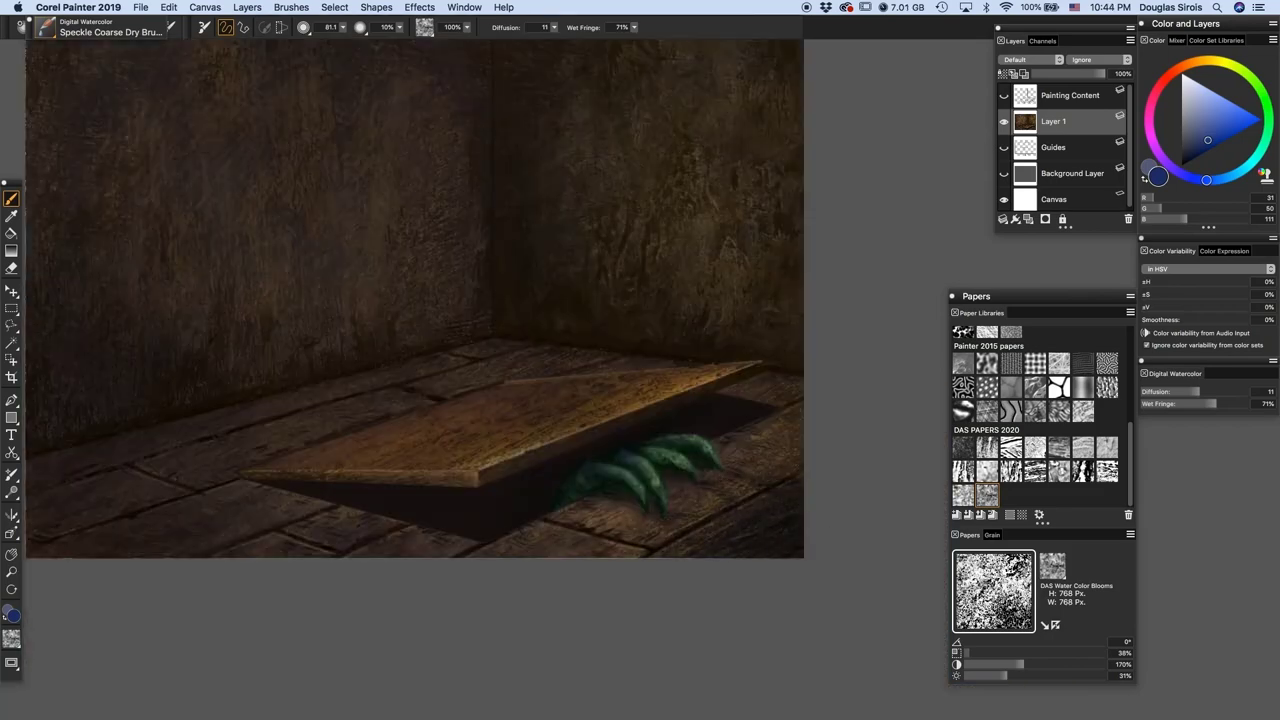
{"action": "key", "text": "super+z"}
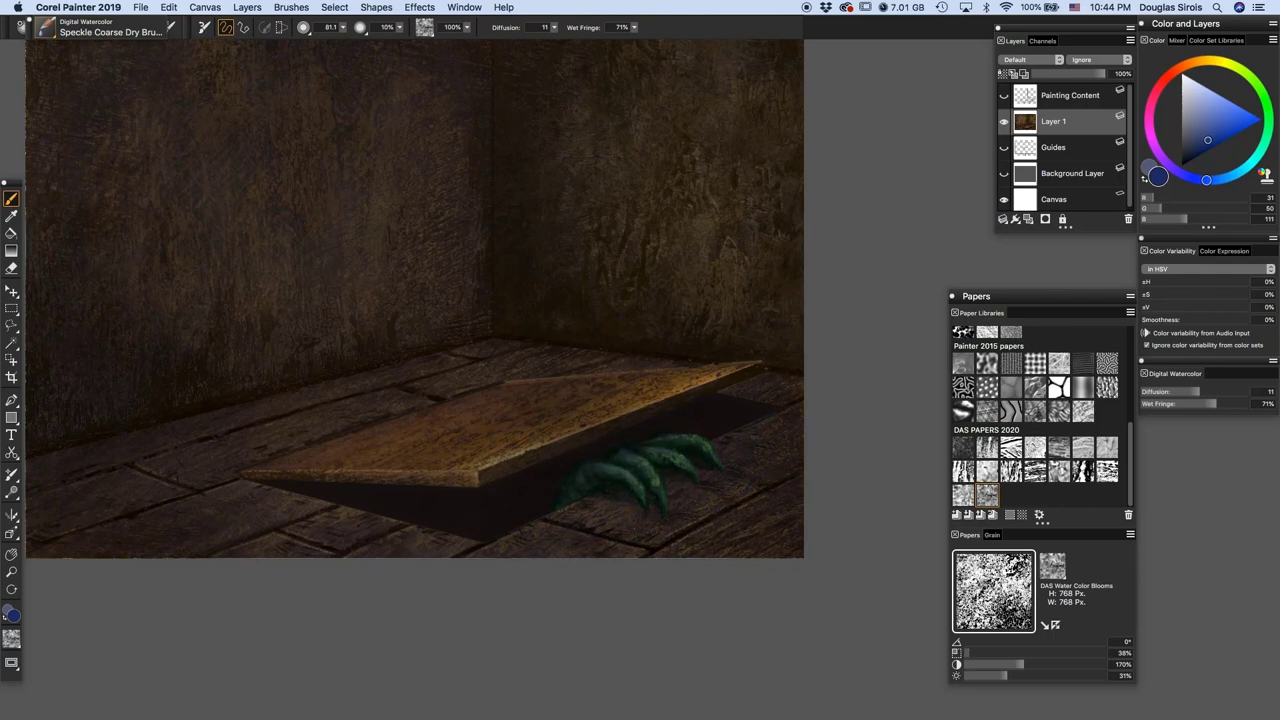
{"action": "left_click_drag", "start_coordinate": [712, 378], "coordinate": [671, 389]}
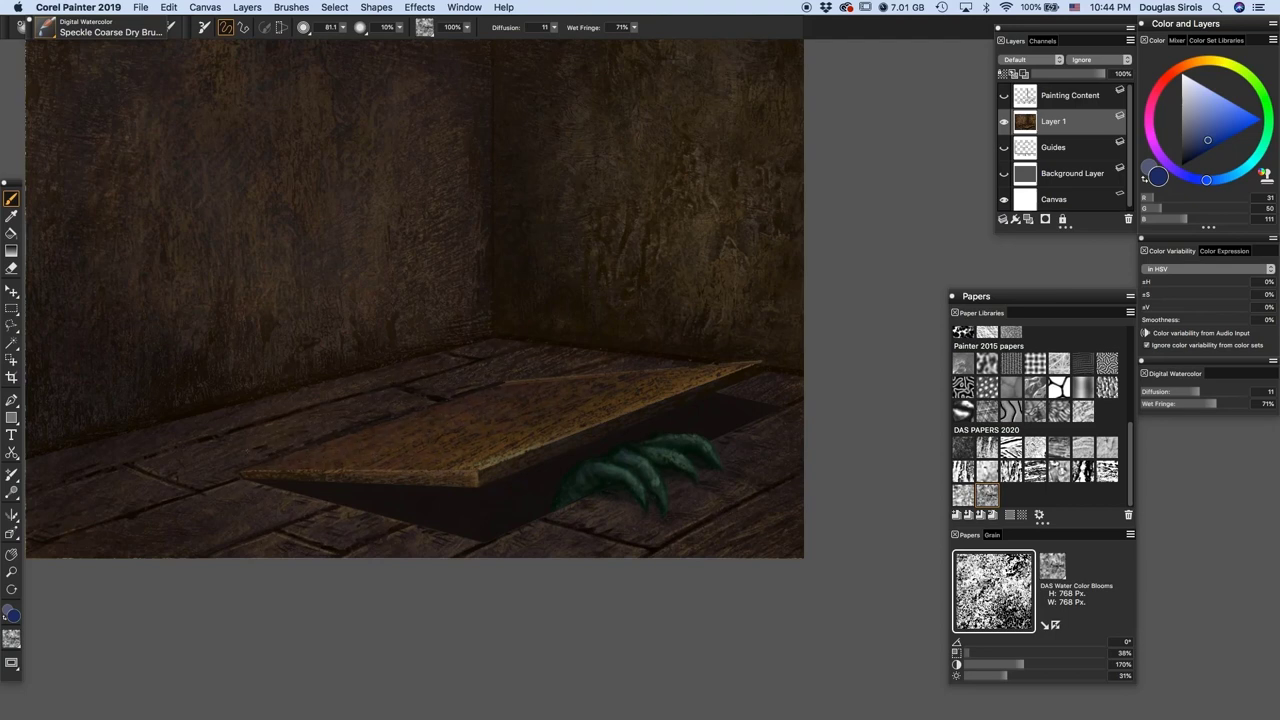
- Lighten the floor beside the claw with near-white, and add small pure white highlights to the claw
{"action": "left_click_drag", "start_coordinate": [1197, 103], "coordinate": [1184, 77]}
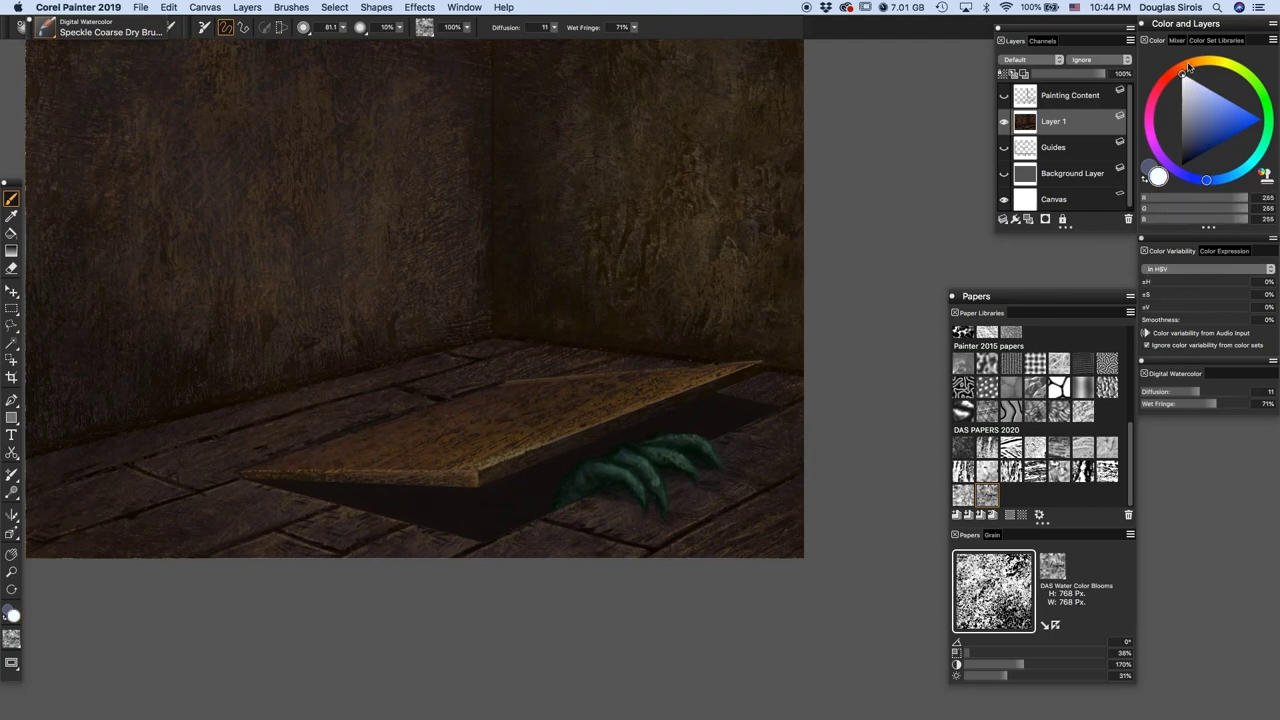
{"action": "left_click_drag", "start_coordinate": [742, 514], "coordinate": [749, 521]}
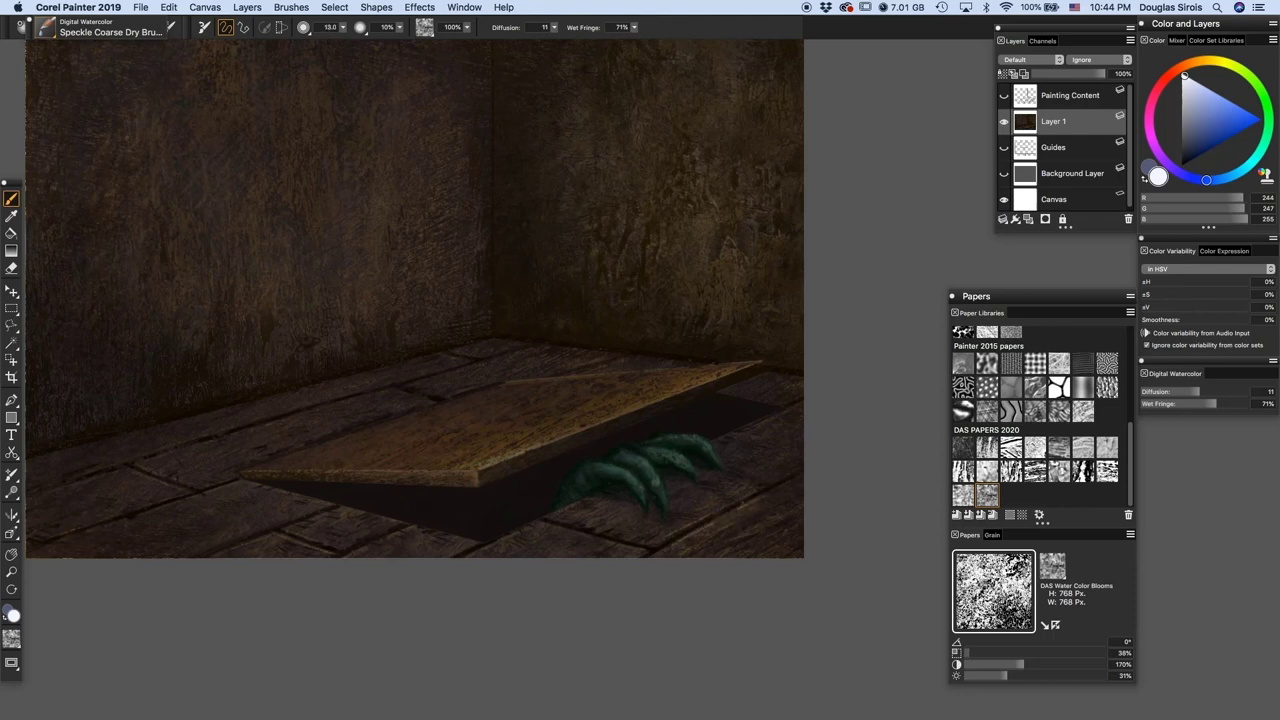
{"action": "left_click", "coordinate": [646, 475], "text": "alt"}
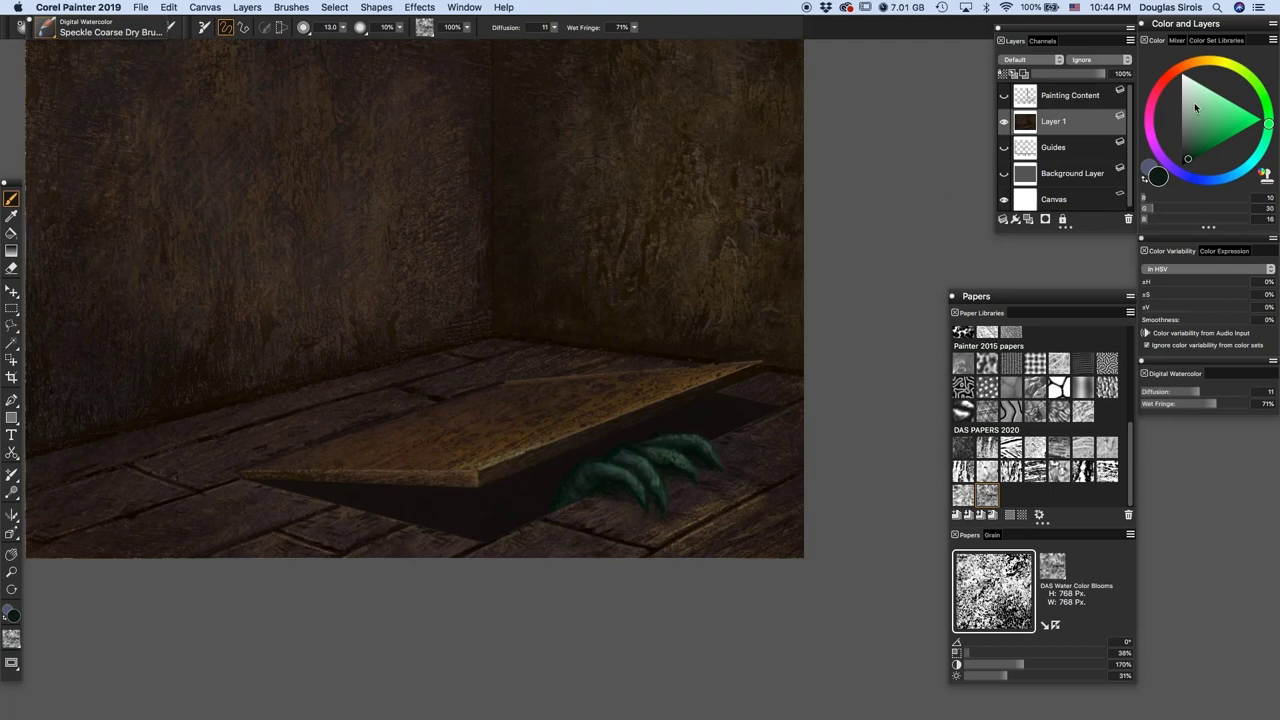
{"action": "left_click", "coordinate": [1184, 76]}
{"action": "left_click_drag", "start_coordinate": [639, 459], "coordinate": [641, 460]}
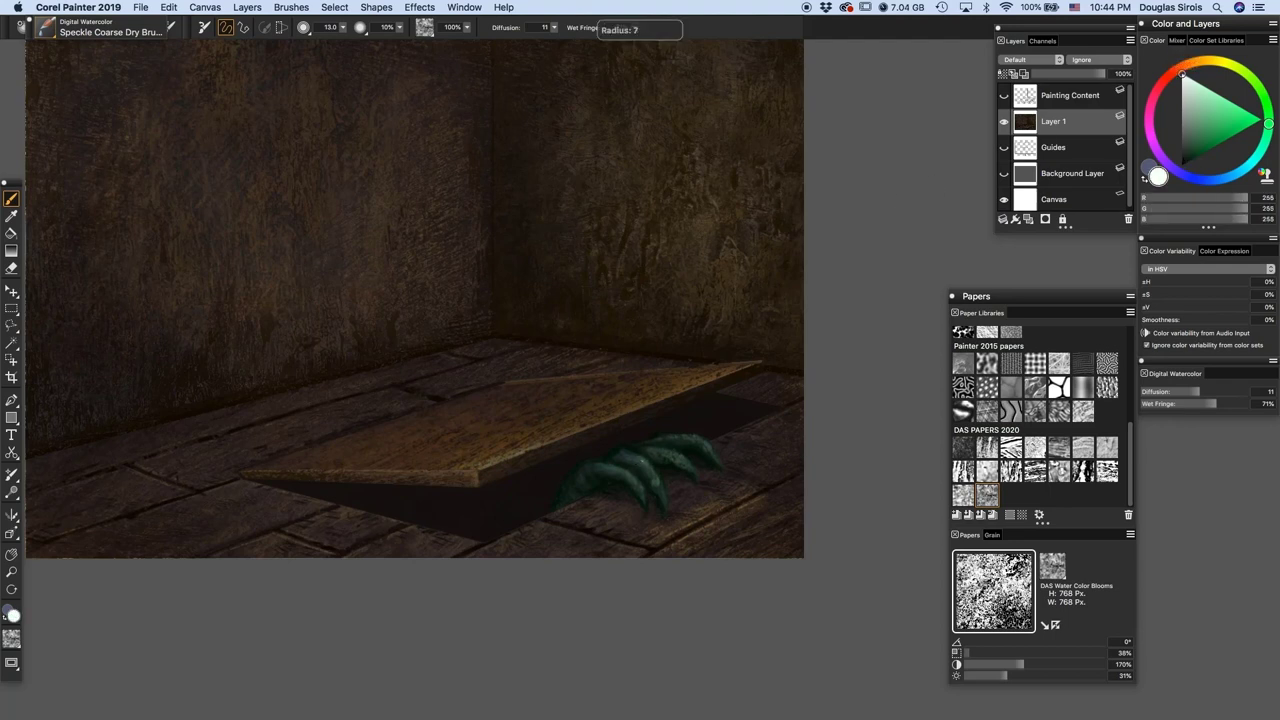
- Paint warm highlights in pale yellow (RGB 248, 243, 218) on the claw, the floor around it and the trapdoor
{"action": "left_click", "coordinate": [1216, 62]}
{"action": "left_click", "coordinate": [1190, 81]}
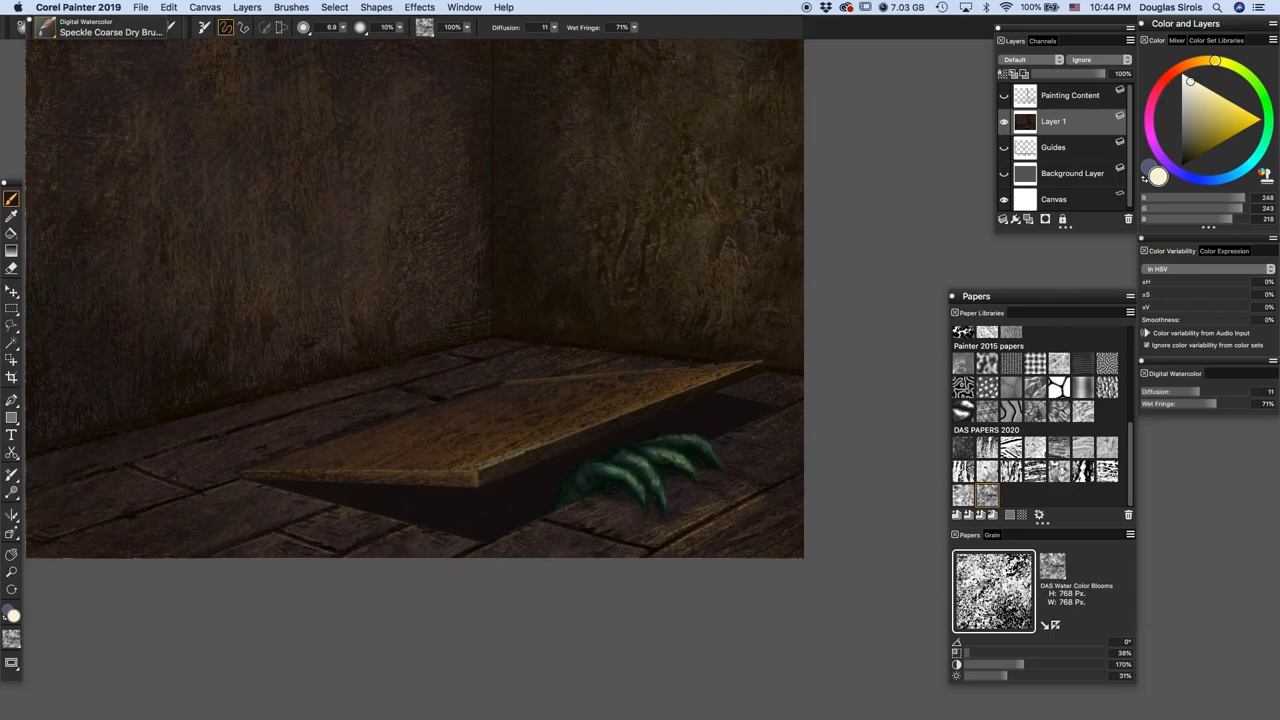
{"action": "left_click_drag", "start_coordinate": [570, 534], "coordinate": [518, 554]}
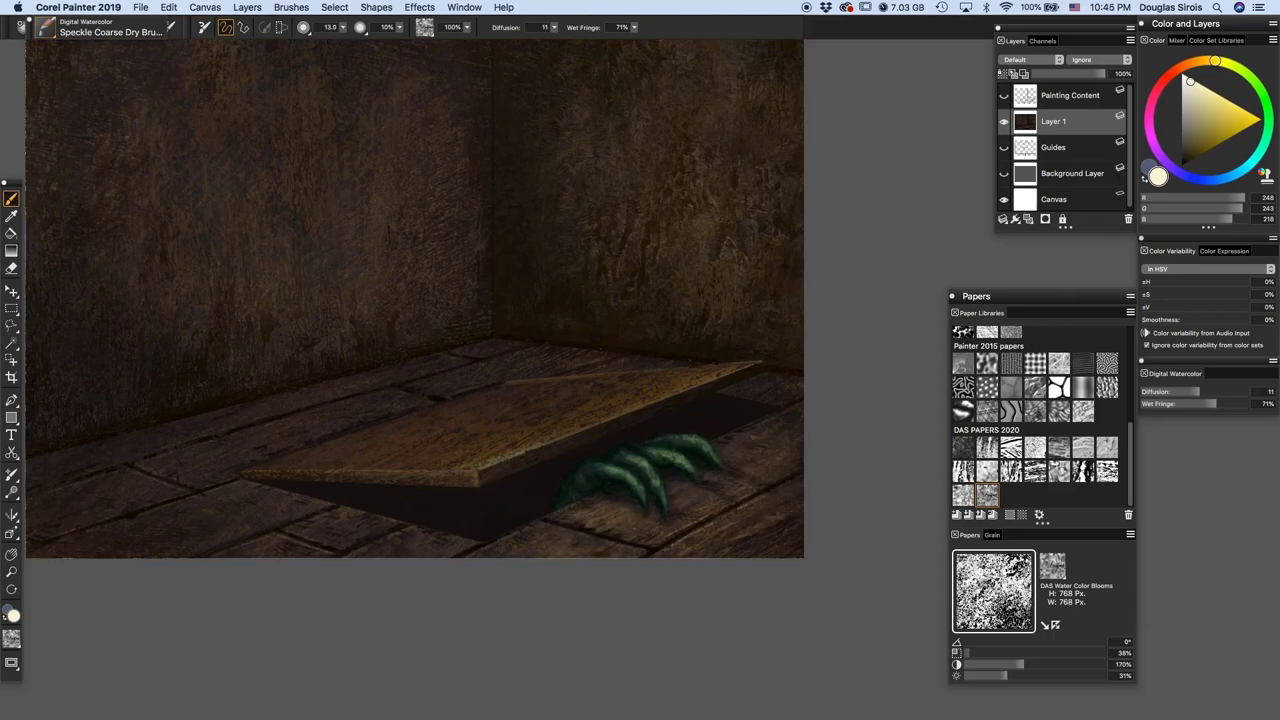
{"action": "left_click_drag", "start_coordinate": [484, 466], "coordinate": [722, 378]}
{"action": "mouse_move", "coordinate": [578, 422]}
{"action": "left_mouse_down"}
{"action": "mouse_move", "coordinate": [482, 460]}
{"action": "mouse_move", "coordinate": [430, 450]}
{"action": "left_mouse_up"}
{"action": "left_click_drag", "start_coordinate": [506, 552], "coordinate": [566, 555]}
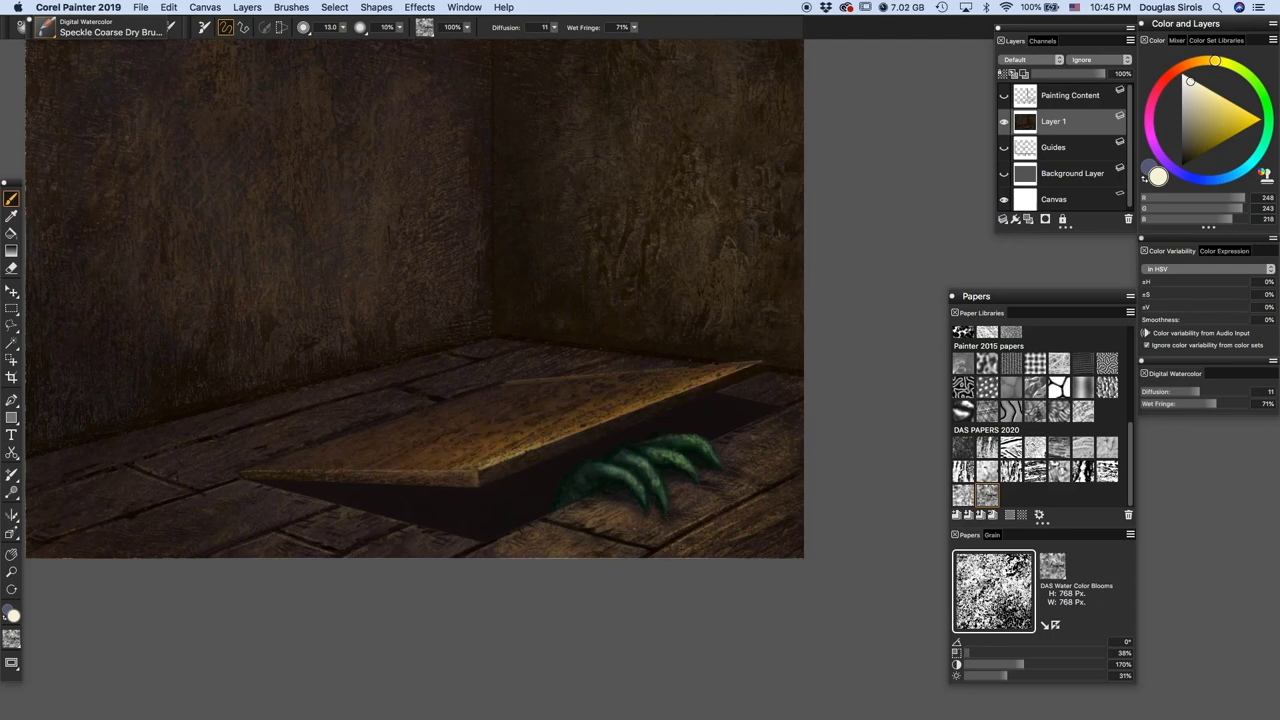
- Lighten the foreground floor planks and the right wall with pale yellow, enlarging the brush to 86.2 for the wall
{"action": "mouse_move", "coordinate": [436, 554]}
{"action": "left_mouse_down"}
{"action": "mouse_move", "coordinate": [460, 545]}
{"action": "mouse_move", "coordinate": [232, 508]}
{"action": "left_mouse_up"}
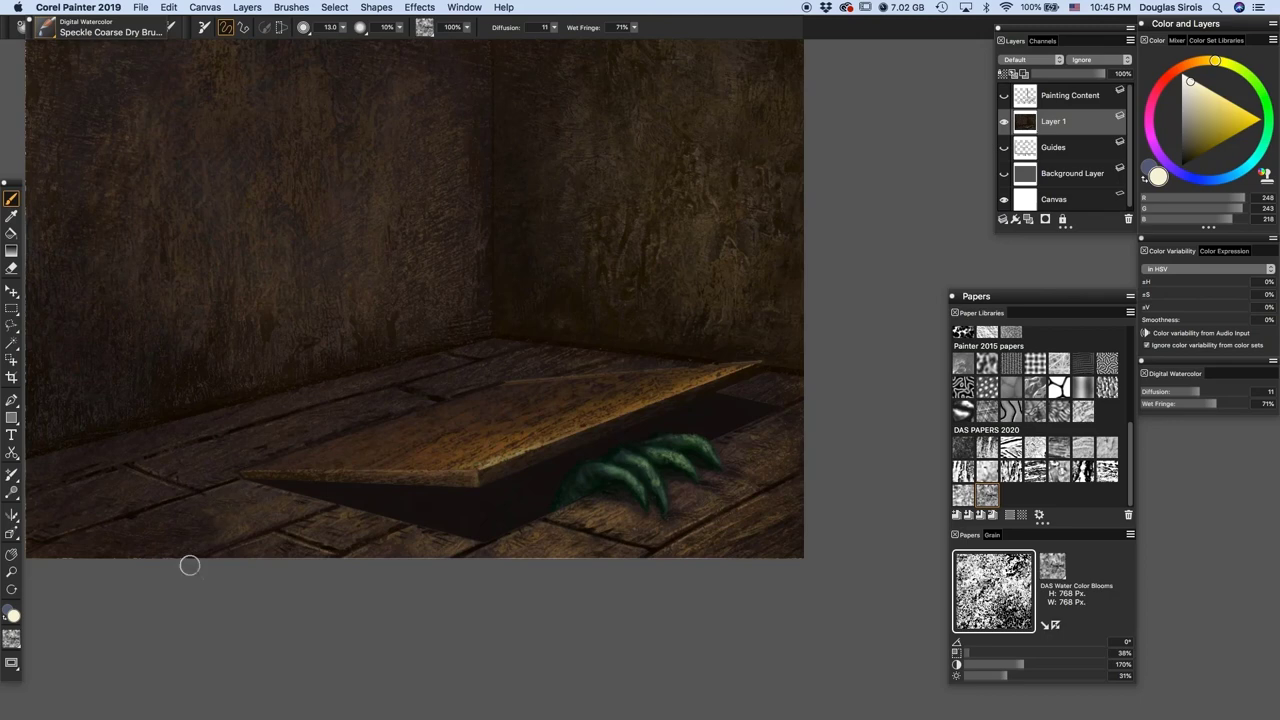
{"action": "left_click_drag", "start_coordinate": [190, 565], "coordinate": [538, 584]}
{"action": "left_click_drag", "start_coordinate": [568, 523], "coordinate": [164, 650]}
{"action": "left_click_drag", "start_coordinate": [689, 475], "coordinate": [728, 472]}
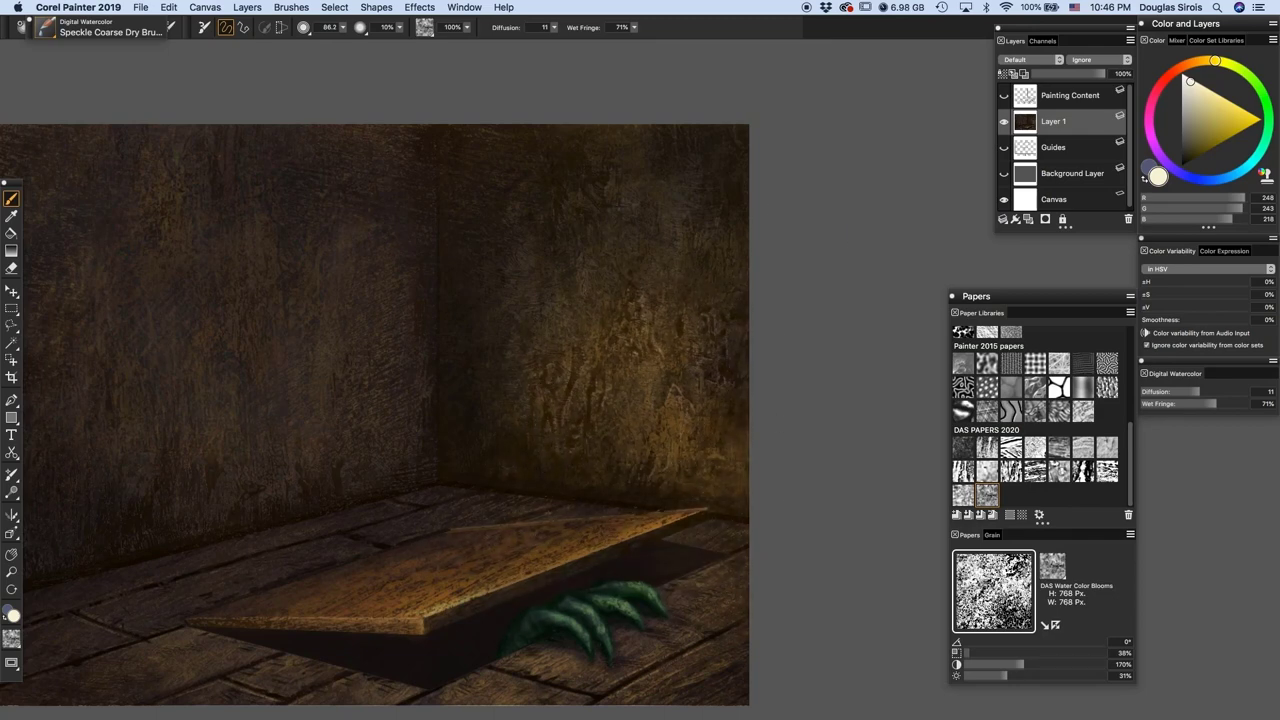
{"action": "left_click_drag", "start_coordinate": [417, 428], "coordinate": [586, 424]}
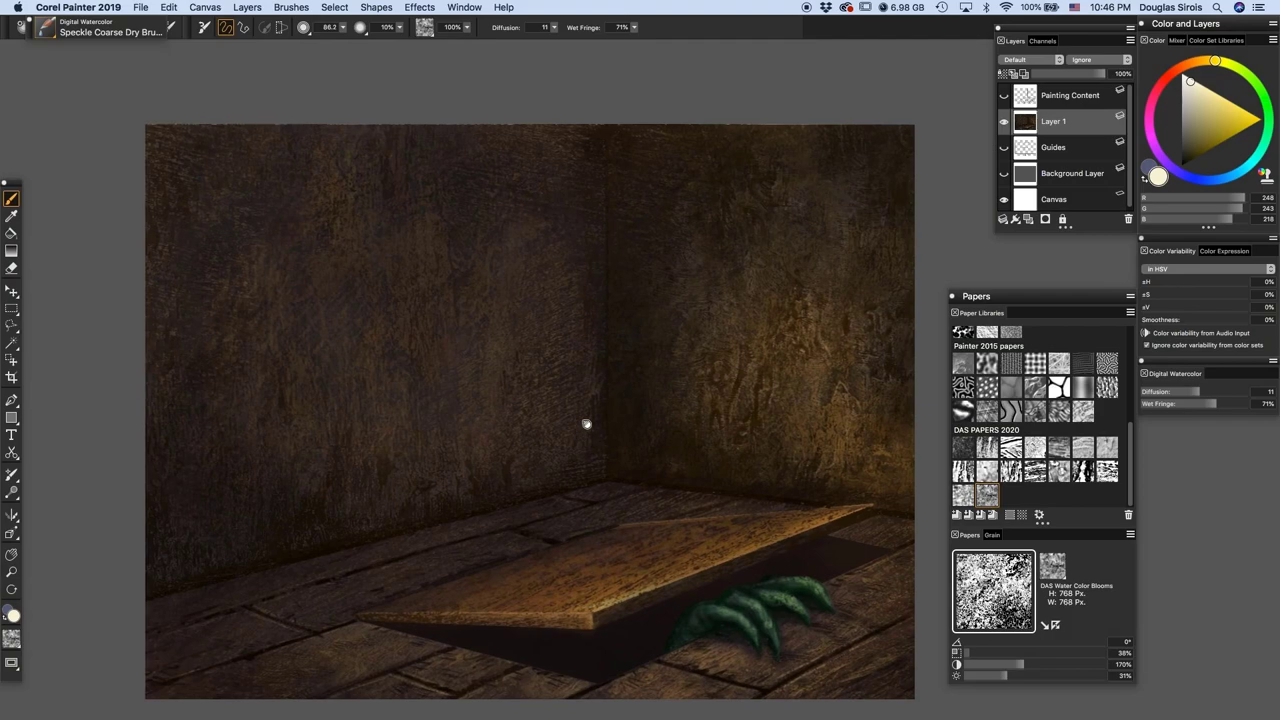